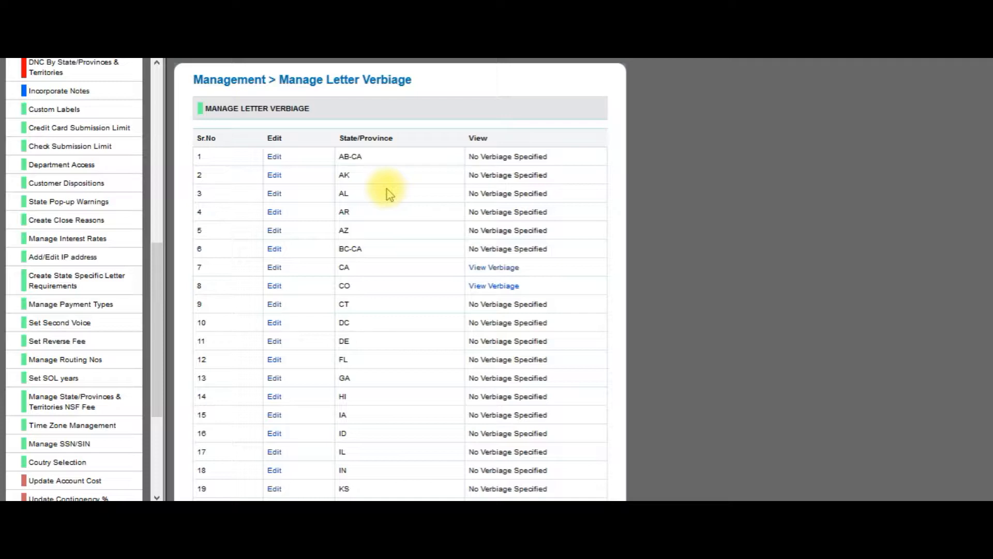
Review the state letter verbiage list, viewing the CA verbiage on the first page and the NY entry on page 2
{"action": "scroll", "coordinate": [389, 195], "scroll_direction": "up", "scroll_amount": 2}
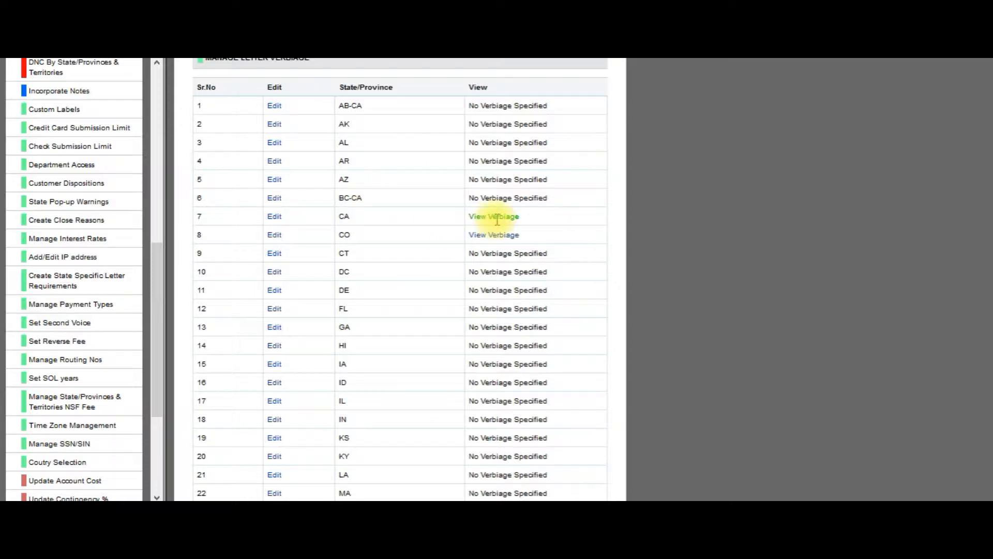
{"action": "mouse_move", "coordinate": [497, 220]}
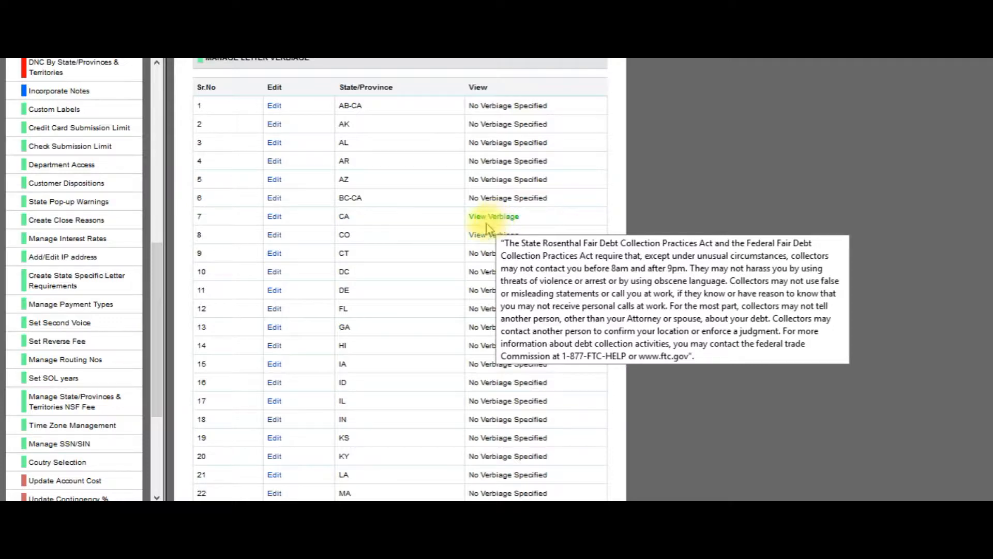
{"action": "scroll", "coordinate": [460, 238], "scroll_direction": "down", "scroll_amount": 3}
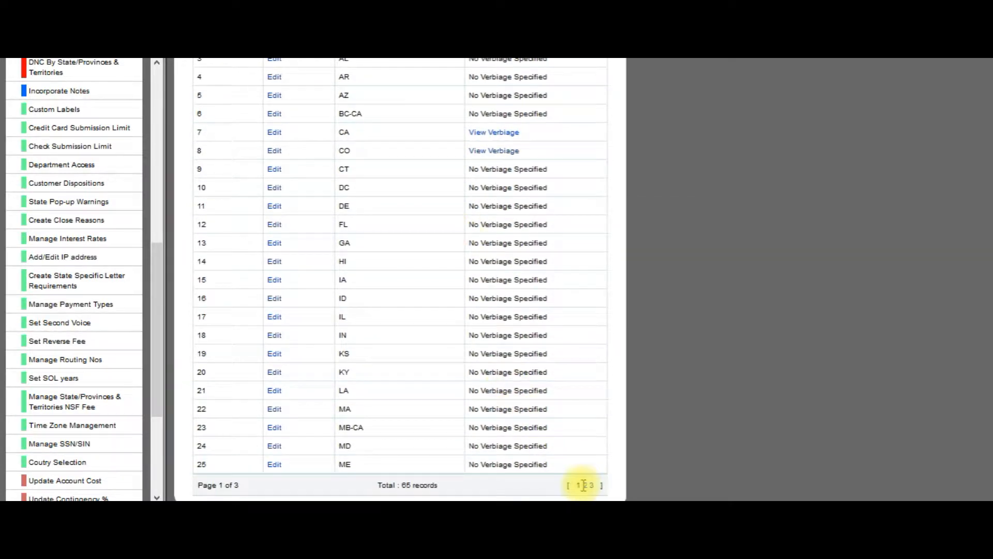
{"action": "left_click", "coordinate": [585, 484]}
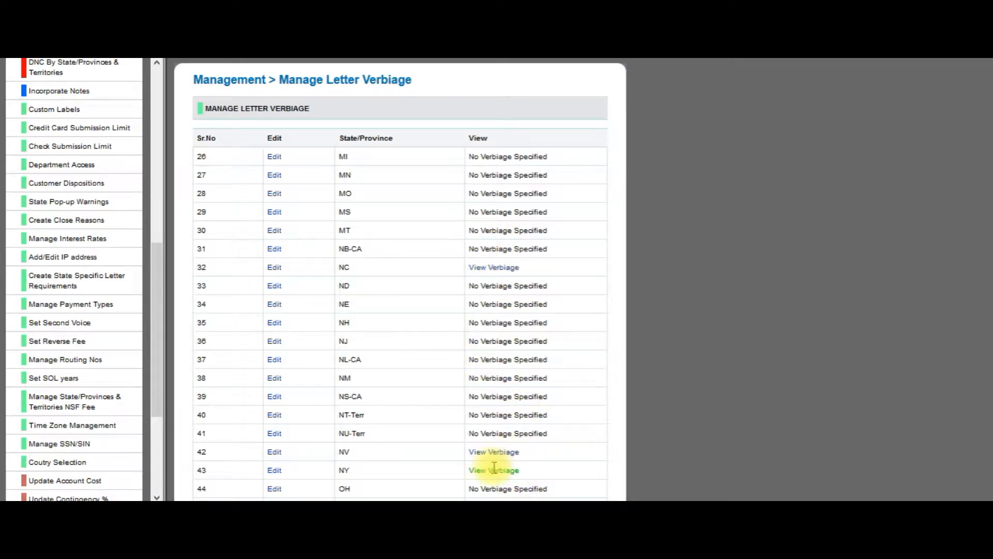
{"action": "mouse_move", "coordinate": [494, 467]}
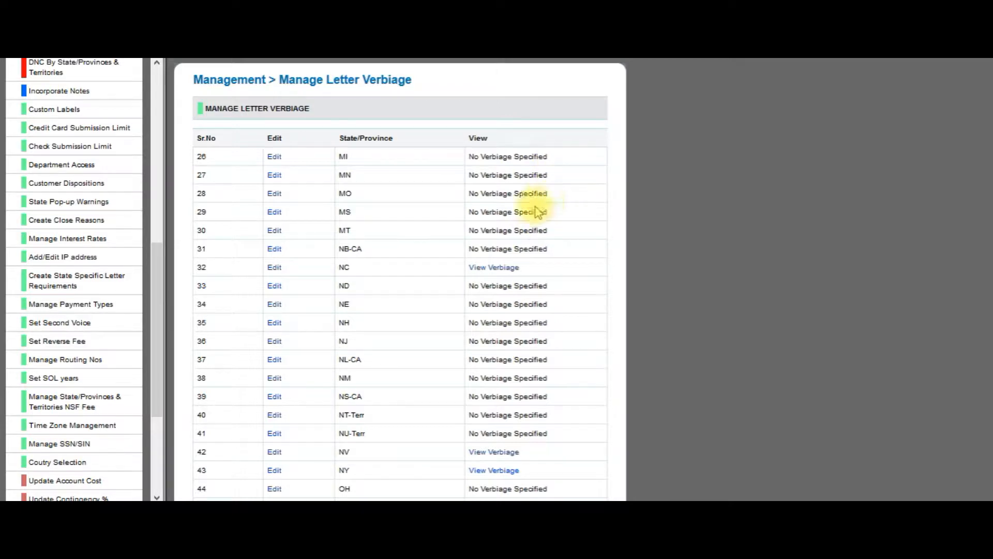
Go to the letter review list and open the Follow up letter for editing
{"action": "left_click", "coordinate": [154, 271]}
{"action": "left_click_drag", "start_coordinate": [154, 271], "coordinate": [150, 215]}
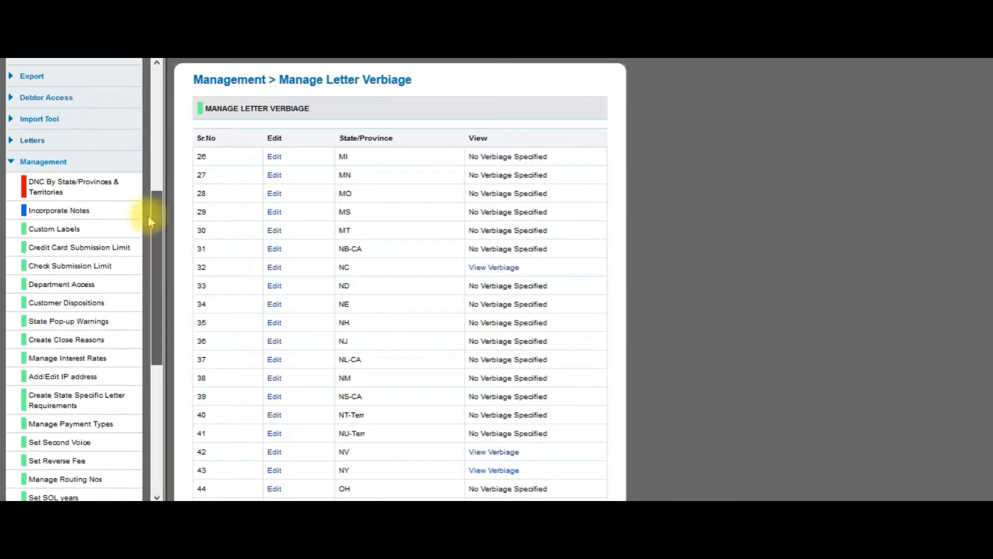
{"action": "left_click", "coordinate": [39, 162]}
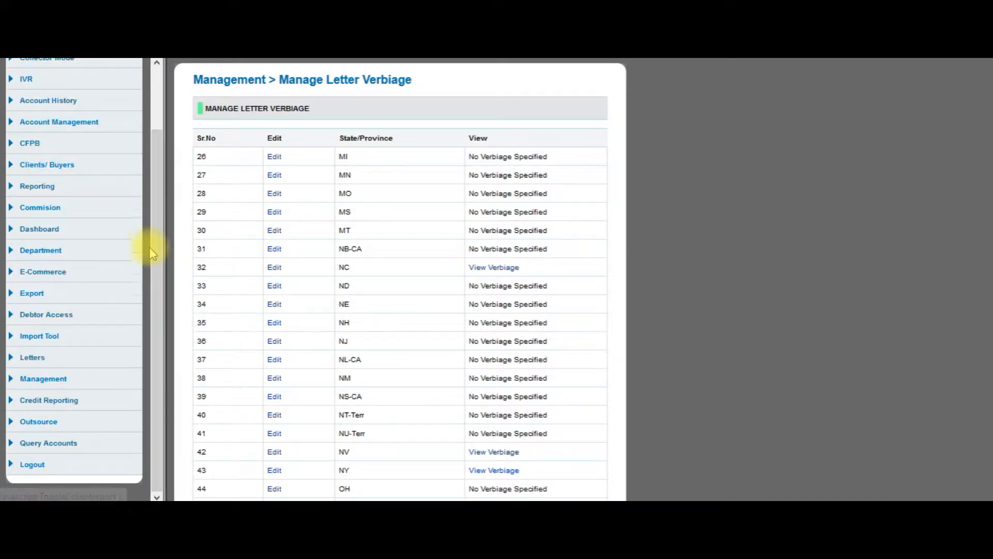
{"action": "left_click", "coordinate": [44, 364]}
{"action": "scroll", "coordinate": [44, 364], "scroll_direction": "down", "scroll_amount": 3}
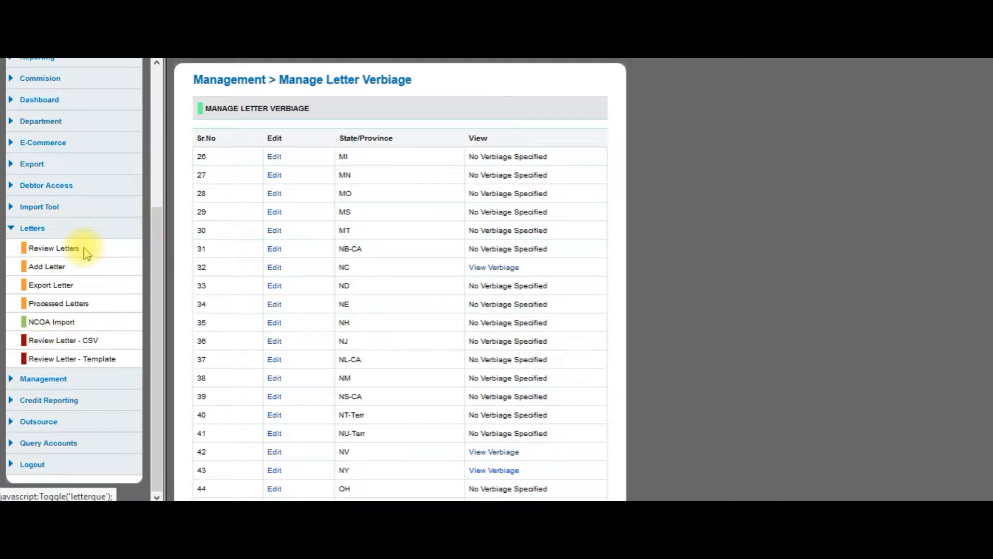
{"action": "left_click", "coordinate": [73, 251]}
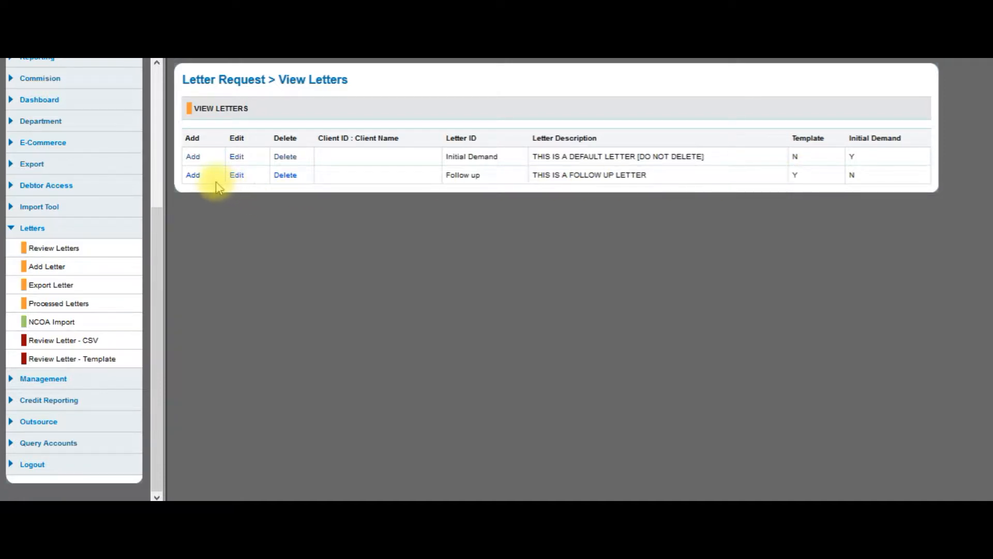
{"action": "left_click", "coordinate": [237, 176]}
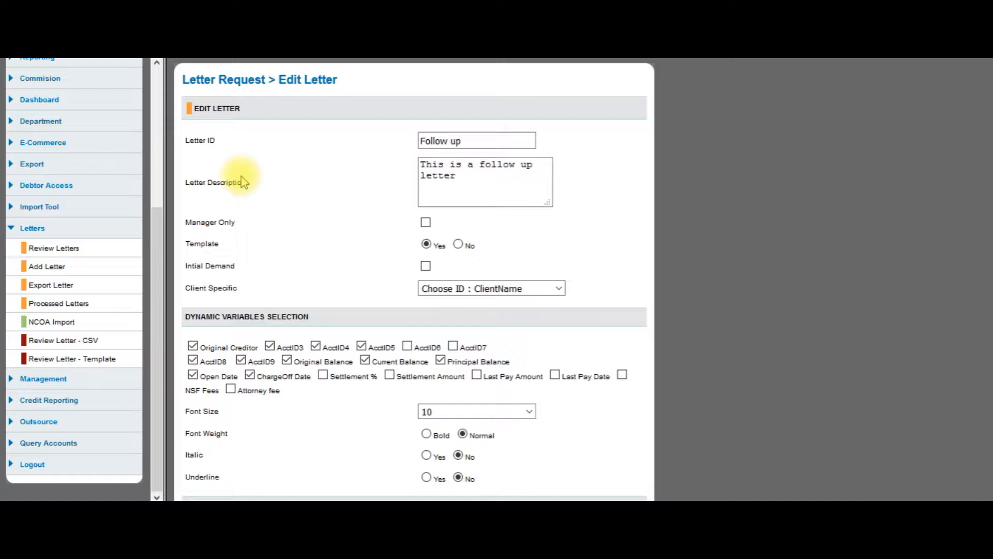
Examine the Follow up letter's general settings, the available Client Specific choices and the dynamic variables selection
{"action": "left_click", "coordinate": [427, 138]}
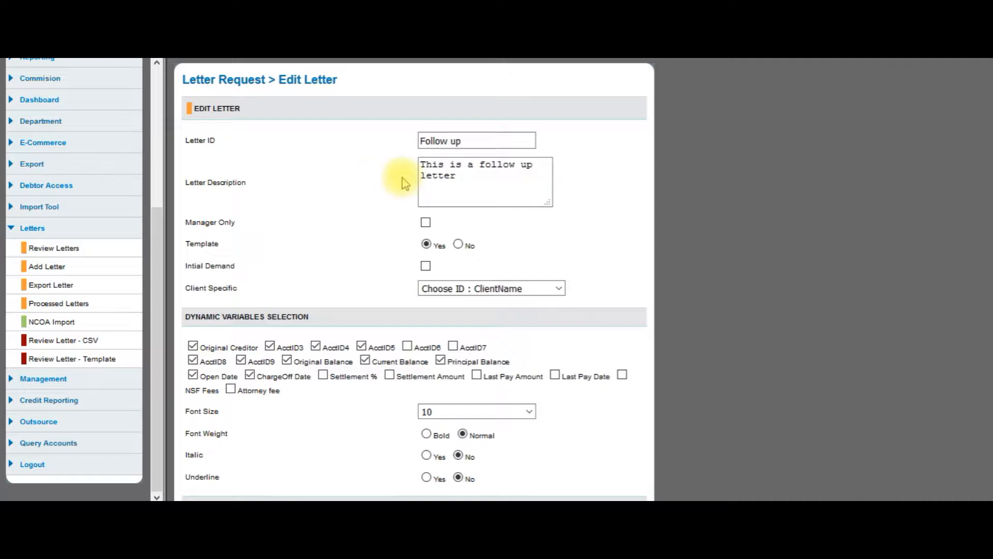
{"action": "scroll", "coordinate": [404, 183], "scroll_direction": "down", "scroll_amount": 2}
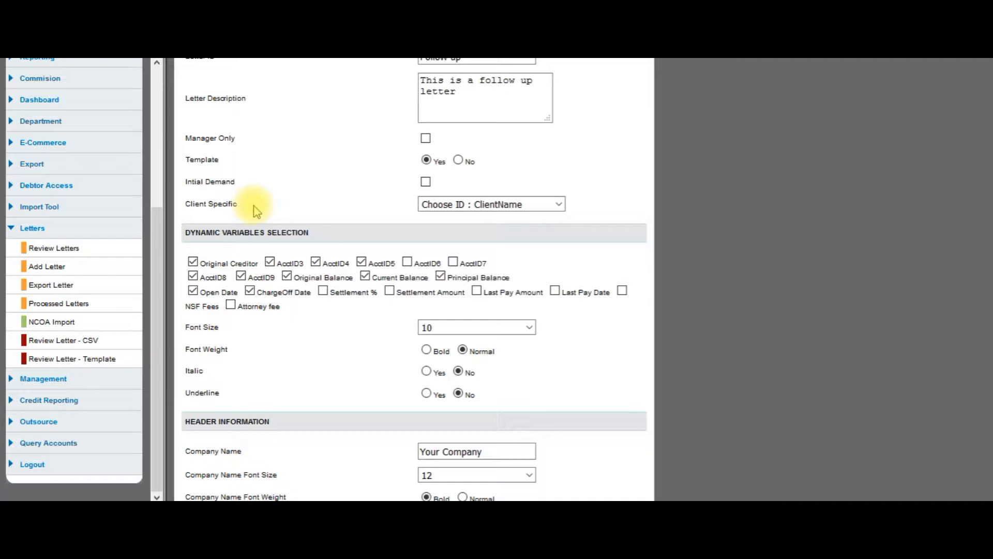
{"action": "left_click", "coordinate": [531, 206]}
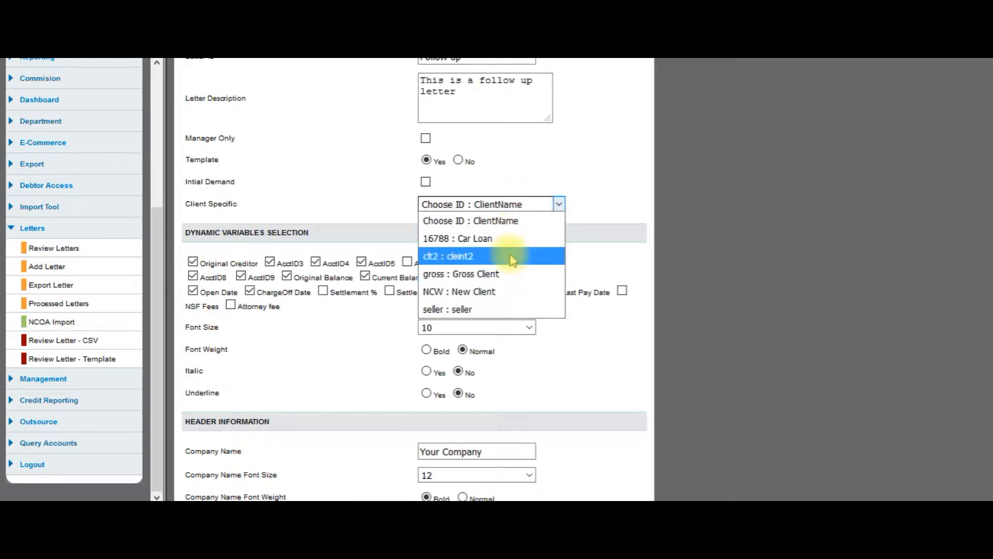
{"action": "left_click", "coordinate": [312, 206]}
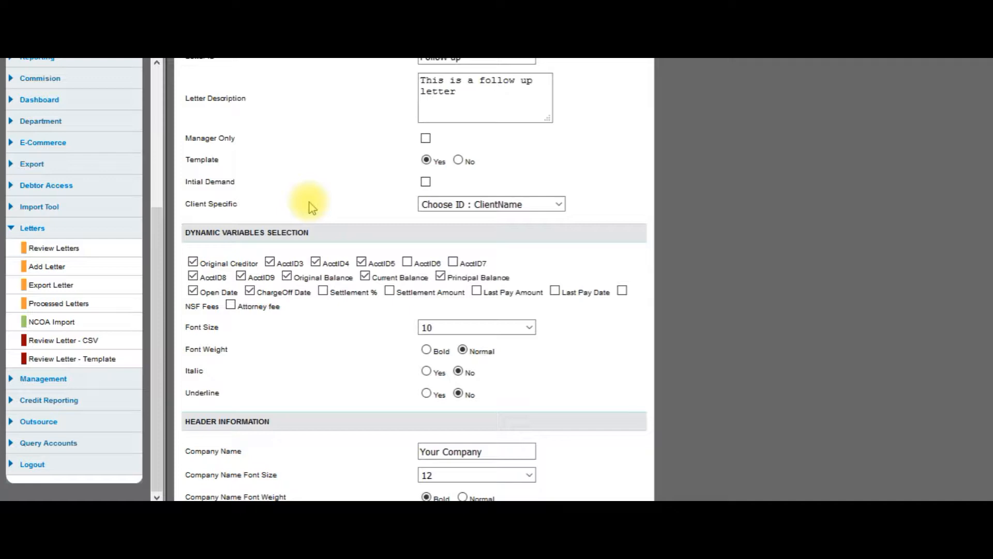
{"action": "scroll", "coordinate": [304, 199], "scroll_direction": "down", "scroll_amount": 2}
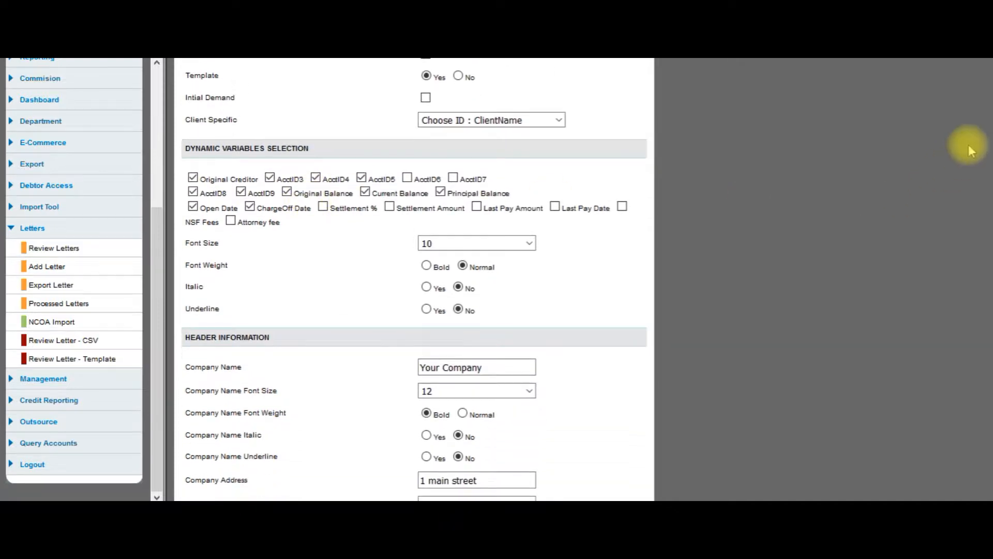
{"action": "scroll", "coordinate": [989, 139], "scroll_direction": "down", "scroll_amount": 1}
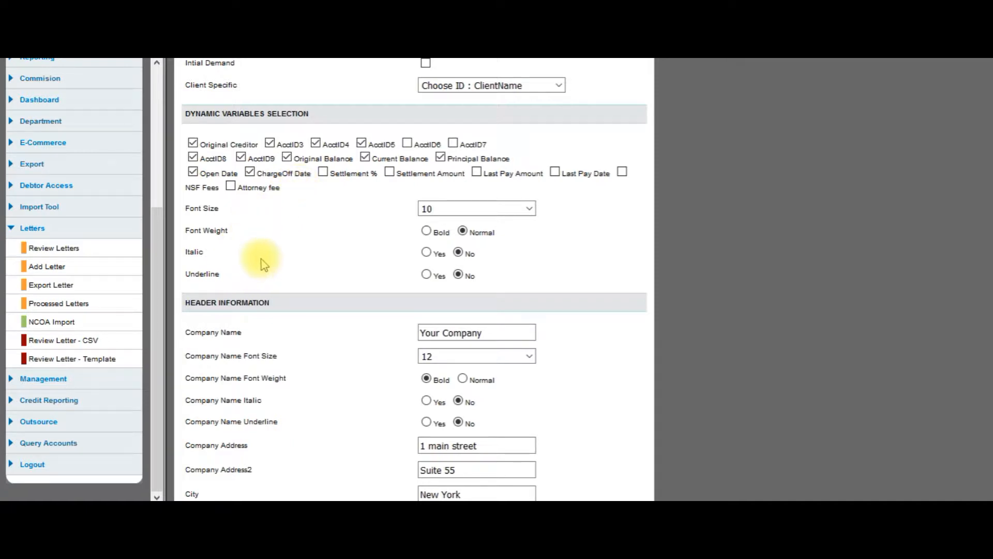
Review the letter's header information and office hours settings, including their font options
{"action": "scroll", "coordinate": [271, 243], "scroll_direction": "down", "scroll_amount": 1}
{"action": "scroll", "coordinate": [271, 244], "scroll_direction": "down", "scroll_amount": 3}
{"action": "scroll", "coordinate": [275, 234], "scroll_direction": "down", "scroll_amount": 2}
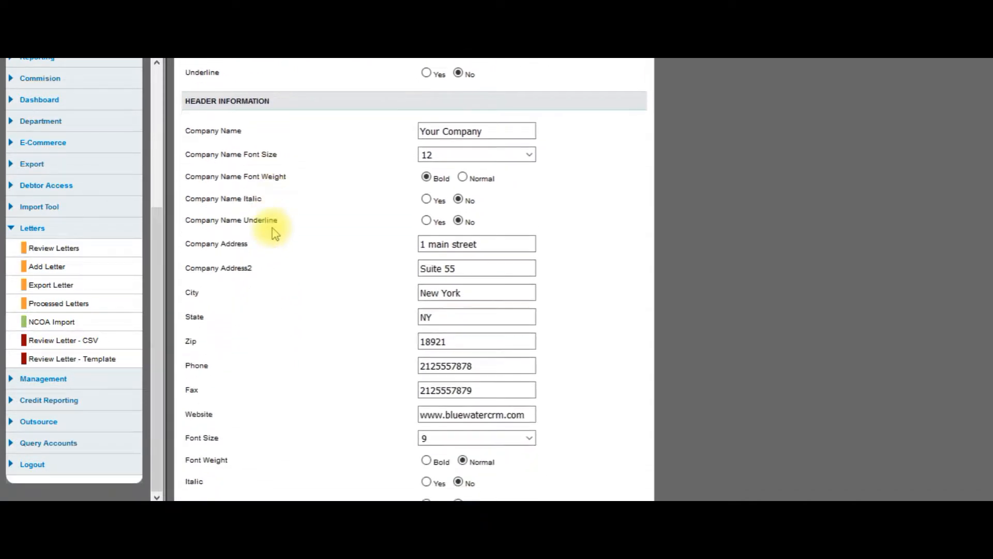
{"action": "scroll", "coordinate": [988, 219], "scroll_direction": "up", "scroll_amount": 1}
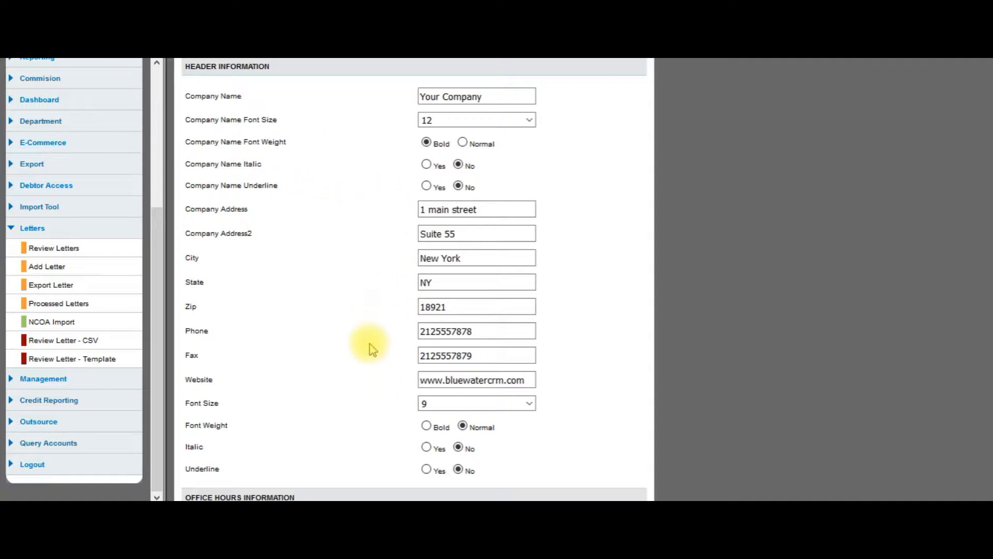
{"action": "scroll", "coordinate": [371, 345], "scroll_direction": "down", "scroll_amount": 2}
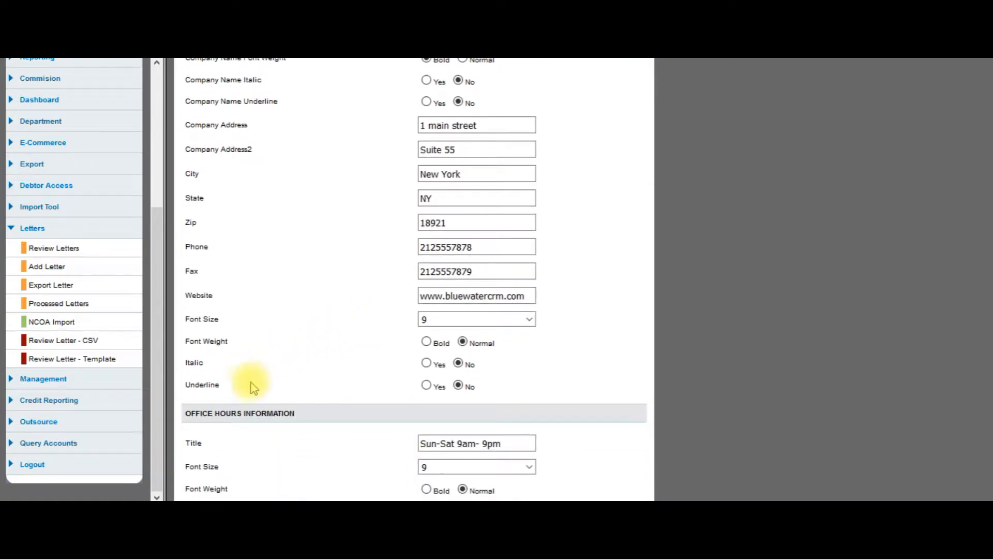
{"action": "scroll", "coordinate": [279, 347], "scroll_direction": "down", "scroll_amount": 2}
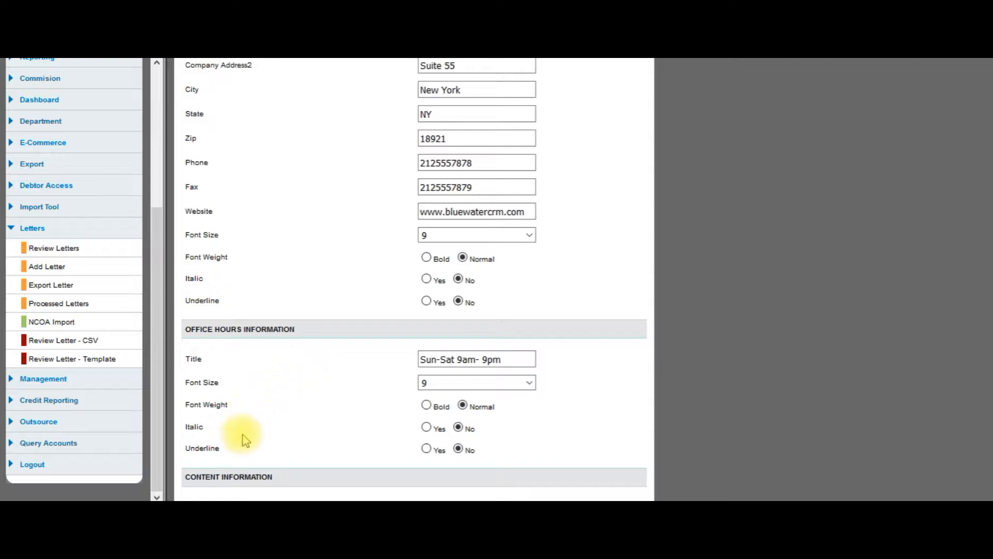
{"action": "scroll", "coordinate": [323, 351], "scroll_direction": "down", "scroll_amount": 6}
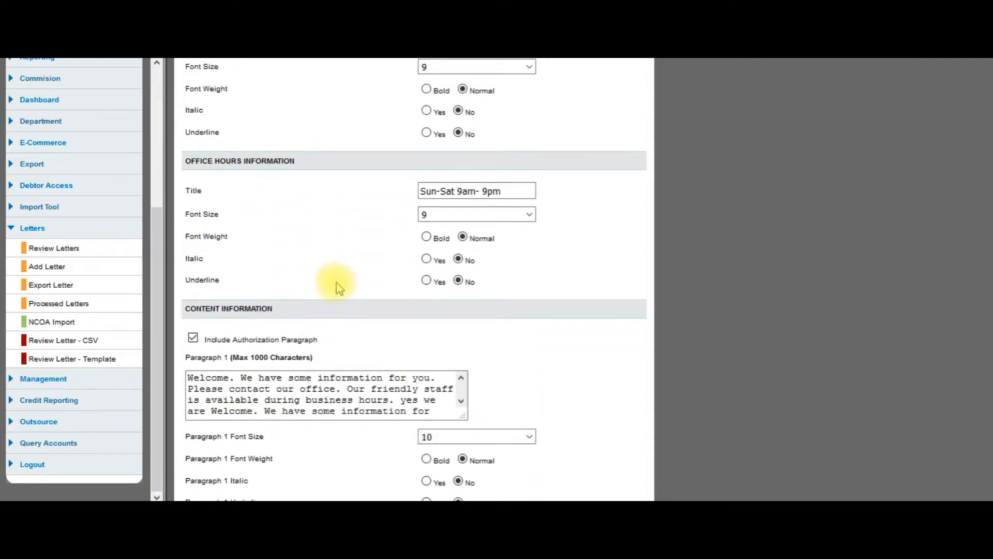
Review the content section with the authorization paragraph option, the four paragraph texts and their font settings
{"action": "scroll", "coordinate": [645, 219], "scroll_direction": "down", "scroll_amount": 2}
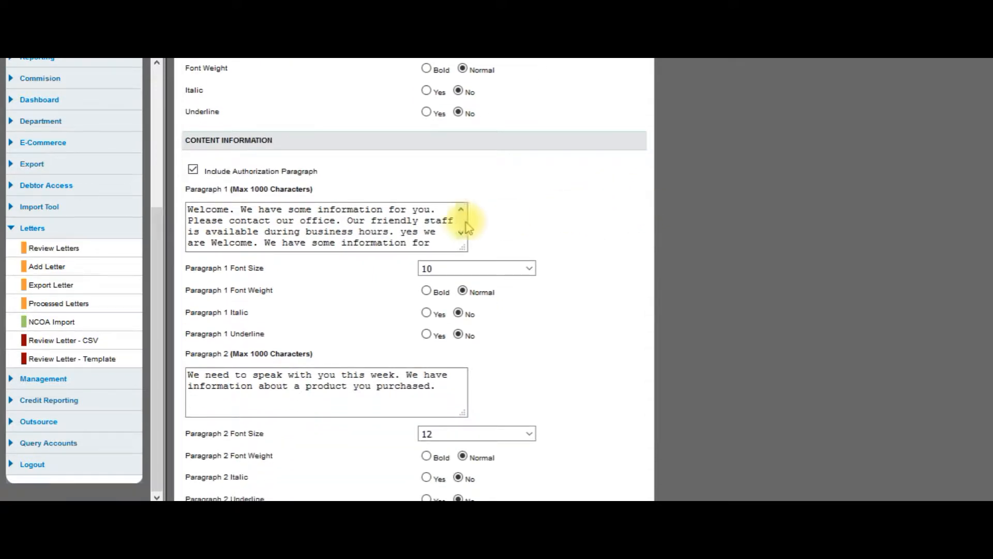
{"action": "scroll", "coordinate": [519, 215], "scroll_direction": "down", "scroll_amount": 4}
{"action": "scroll", "coordinate": [481, 222], "scroll_direction": "down", "scroll_amount": 4}
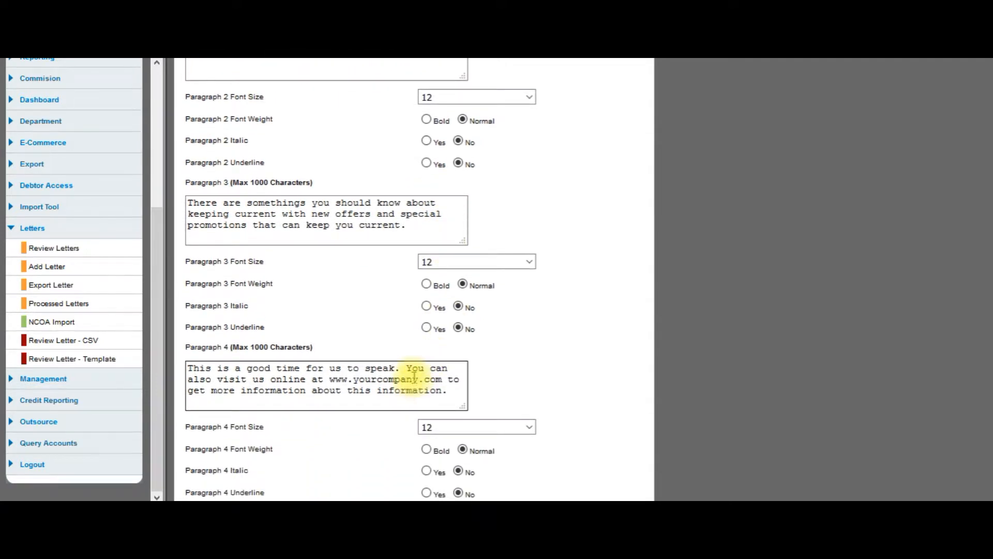
{"action": "scroll", "coordinate": [414, 375], "scroll_direction": "down", "scroll_amount": 2}
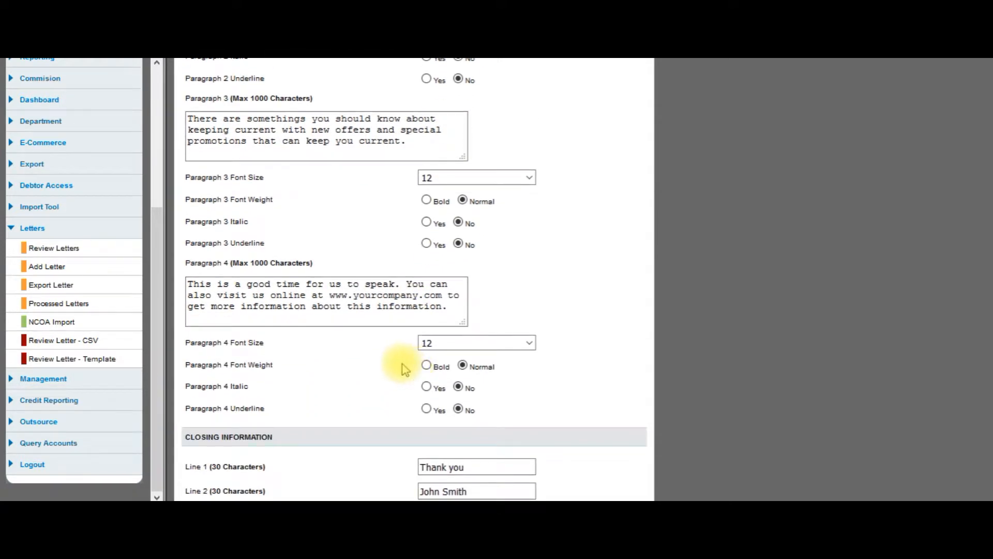
{"action": "scroll", "coordinate": [405, 369], "scroll_direction": "up", "scroll_amount": 8}
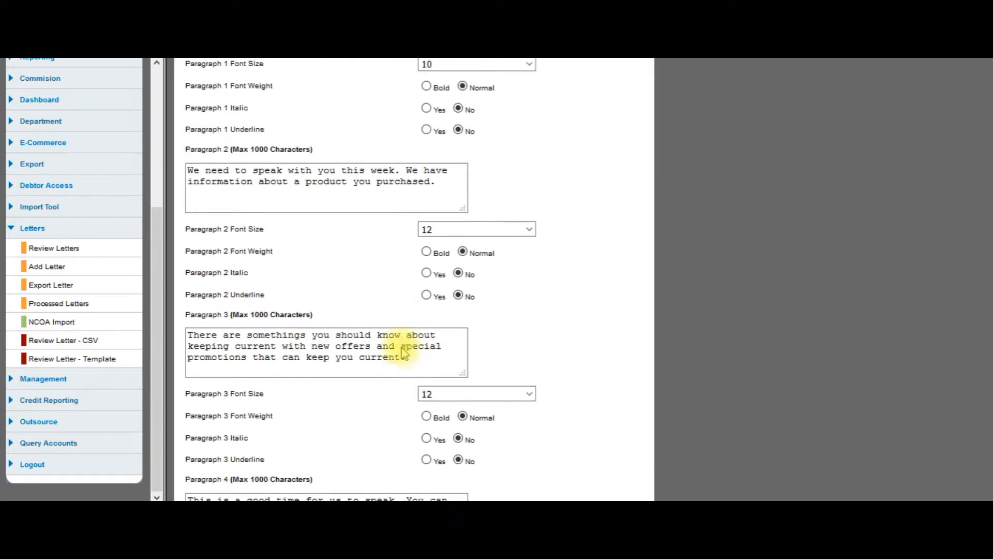
{"action": "scroll", "coordinate": [425, 344], "scroll_direction": "up", "scroll_amount": 1}
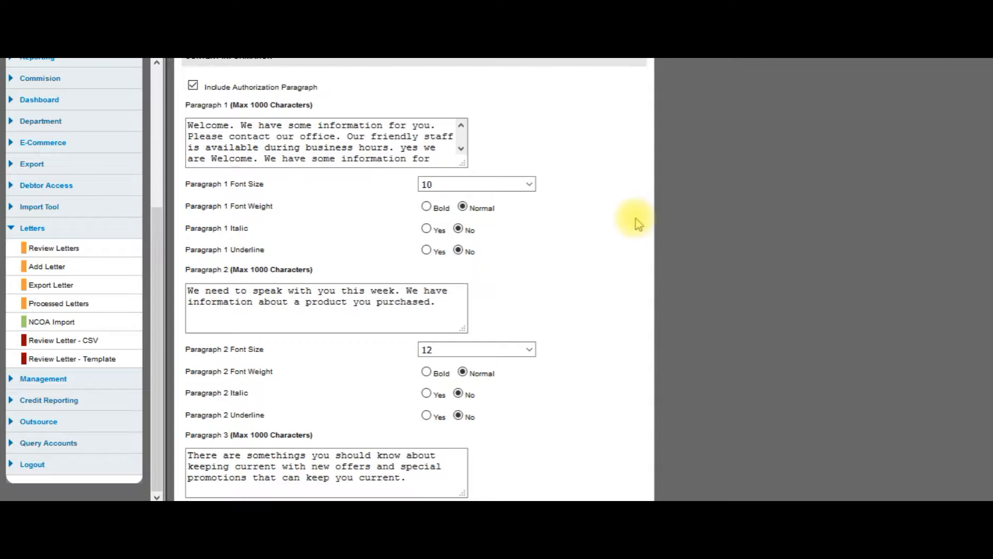
{"action": "scroll", "coordinate": [637, 223], "scroll_direction": "down", "scroll_amount": 5}
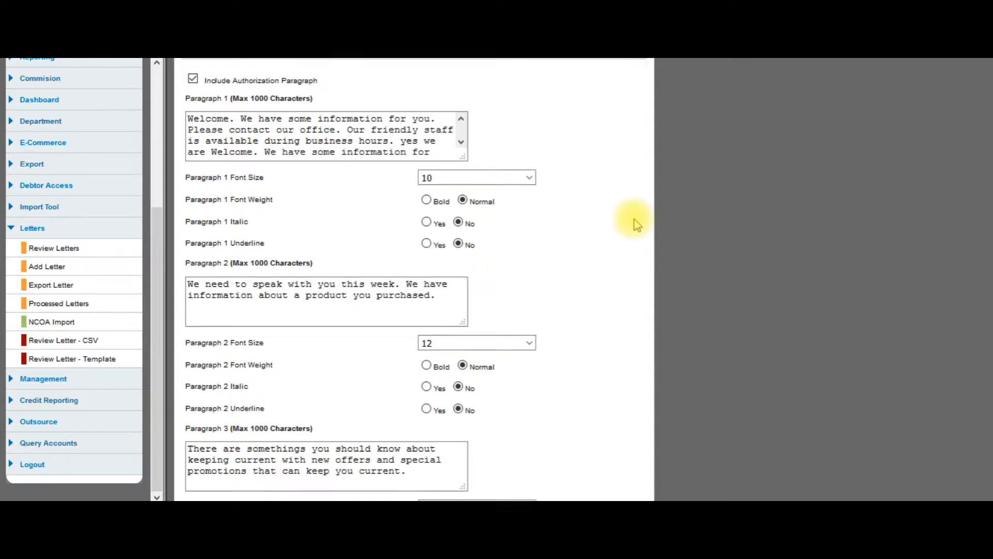
Review the letter's closing lines, disclaimer text and footer information
{"action": "scroll", "coordinate": [636, 221], "scroll_direction": "down", "scroll_amount": 7}
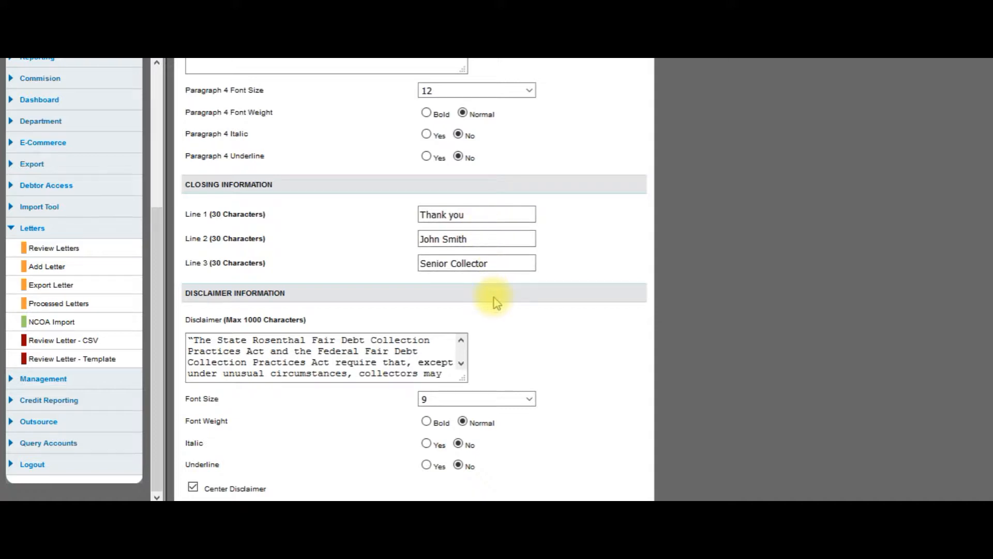
{"action": "scroll", "coordinate": [486, 300], "scroll_direction": "down", "scroll_amount": 2}
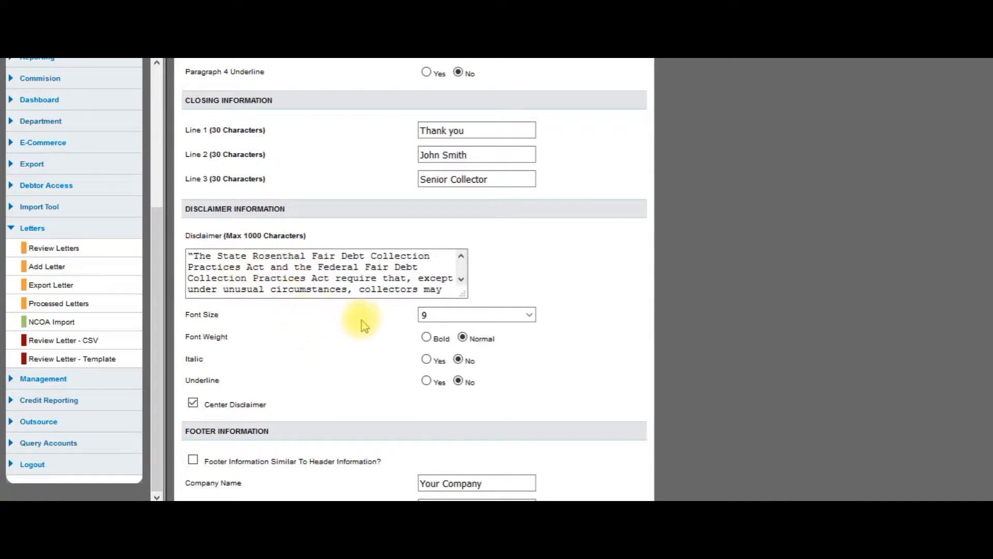
{"action": "scroll", "coordinate": [365, 321], "scroll_direction": "down", "scroll_amount": 5}
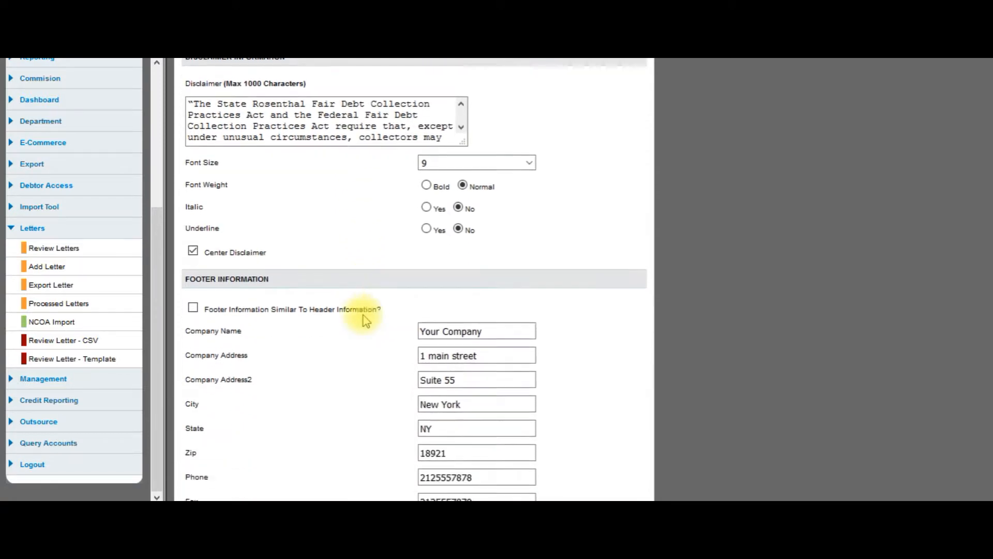
{"action": "scroll", "coordinate": [357, 318], "scroll_direction": "down", "scroll_amount": 2}
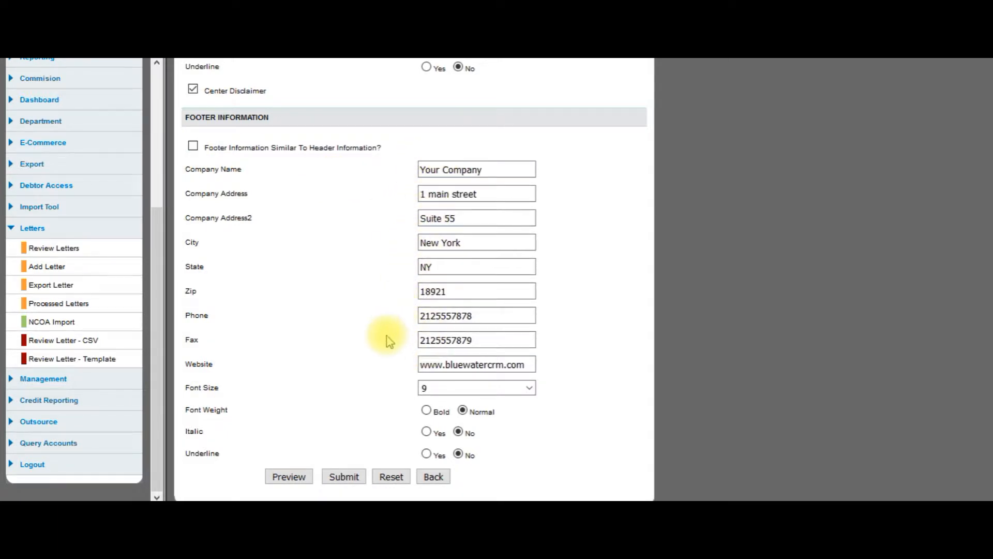
Preview the Follow up letter and read it from the company header down to the disclaimer
{"action": "left_click", "coordinate": [301, 476]}
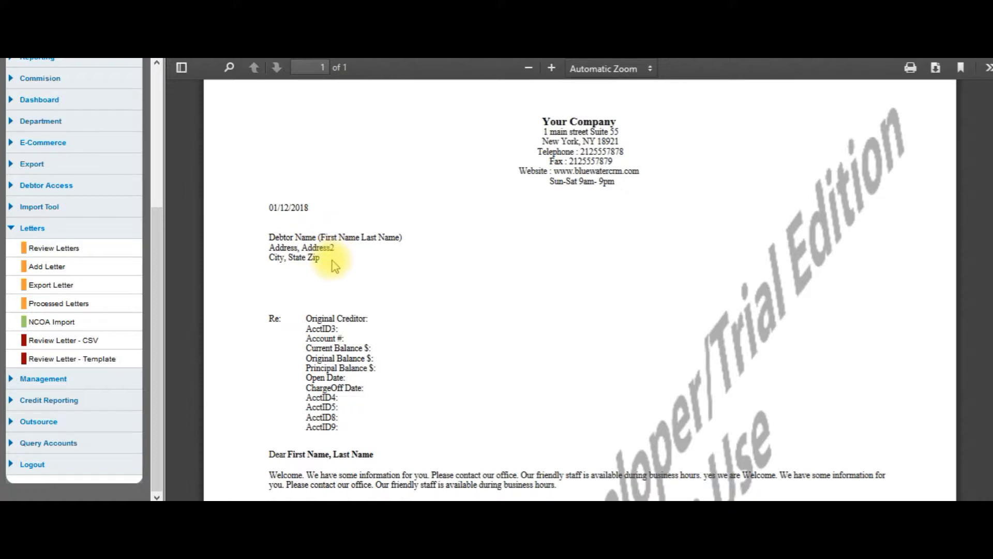
{"action": "scroll", "coordinate": [338, 259], "scroll_direction": "down", "scroll_amount": 2}
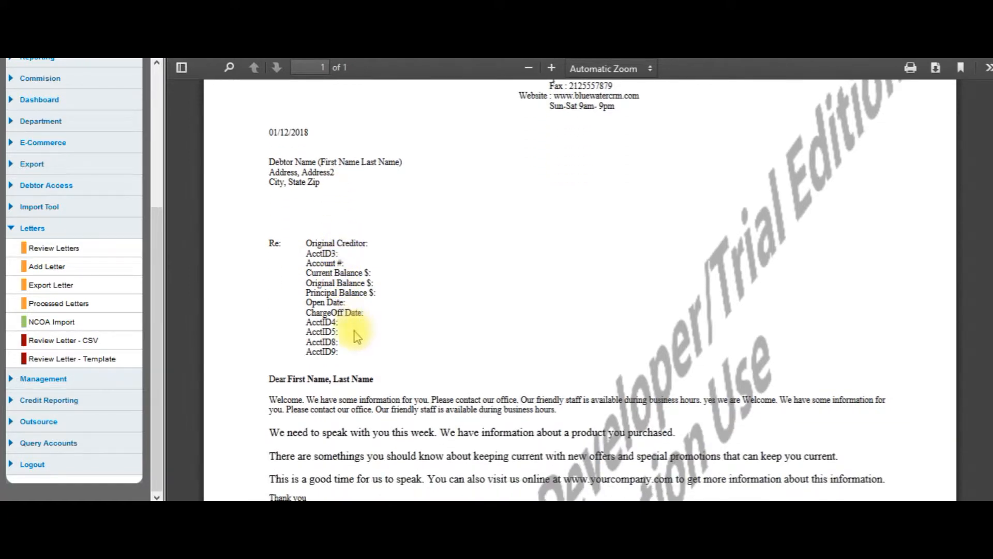
{"action": "scroll", "coordinate": [355, 334], "scroll_direction": "down", "scroll_amount": 2}
{"action": "scroll", "coordinate": [356, 333], "scroll_direction": "down", "scroll_amount": 2}
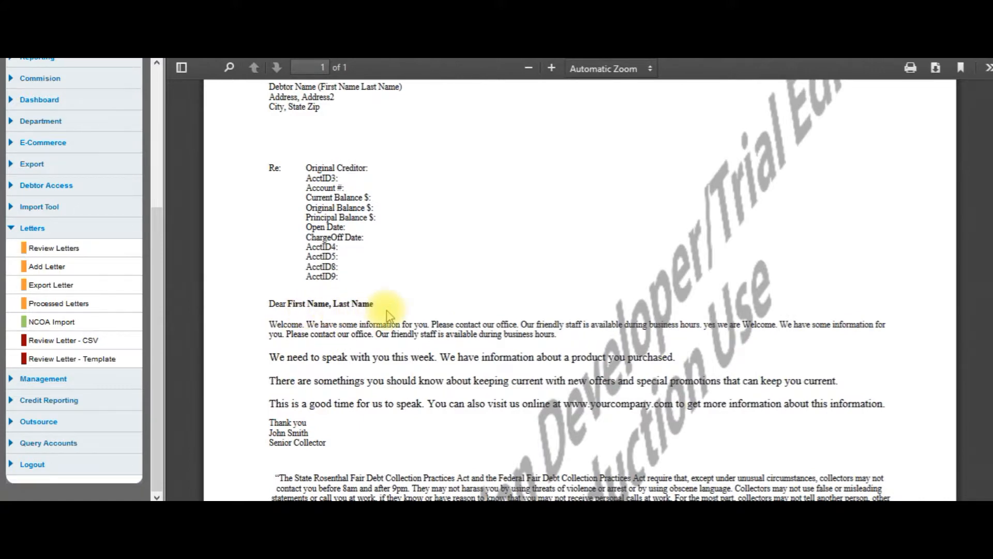
{"action": "scroll", "coordinate": [378, 305], "scroll_direction": "down", "scroll_amount": 1}
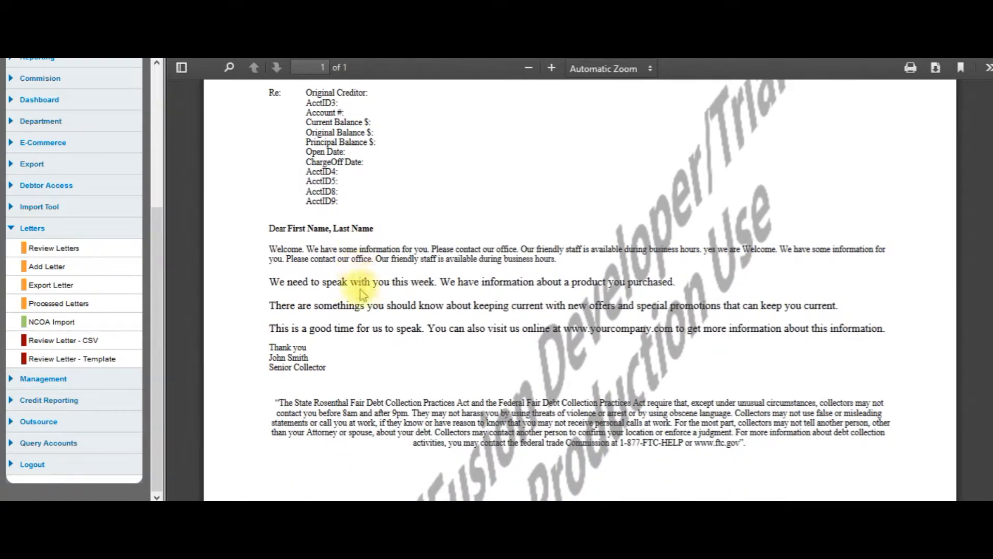
Read the rest of the previewed letter through the closing and disclaimer, and return to its company header
{"action": "scroll", "coordinate": [358, 336], "scroll_direction": "down", "scroll_amount": 3}
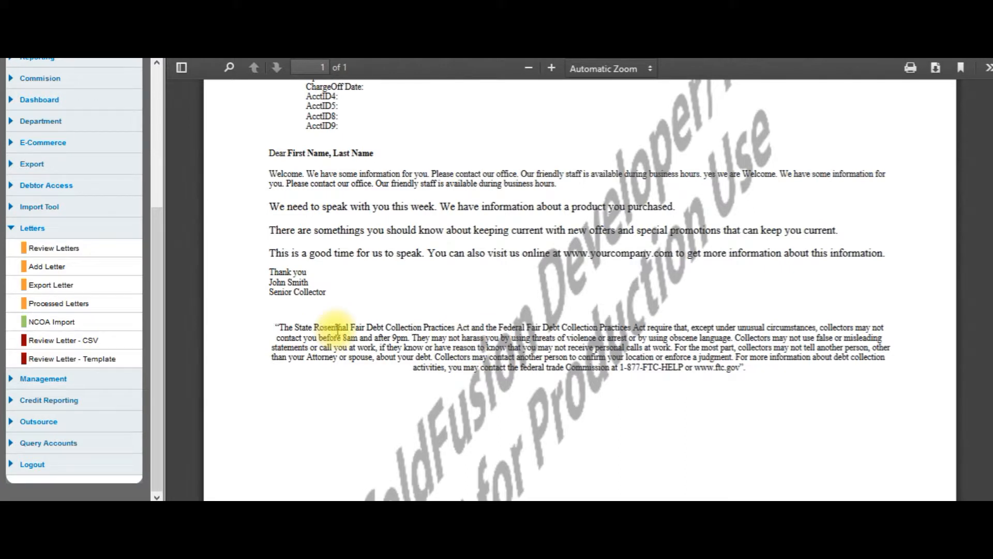
{"action": "scroll", "coordinate": [336, 328], "scroll_direction": "down", "scroll_amount": 5}
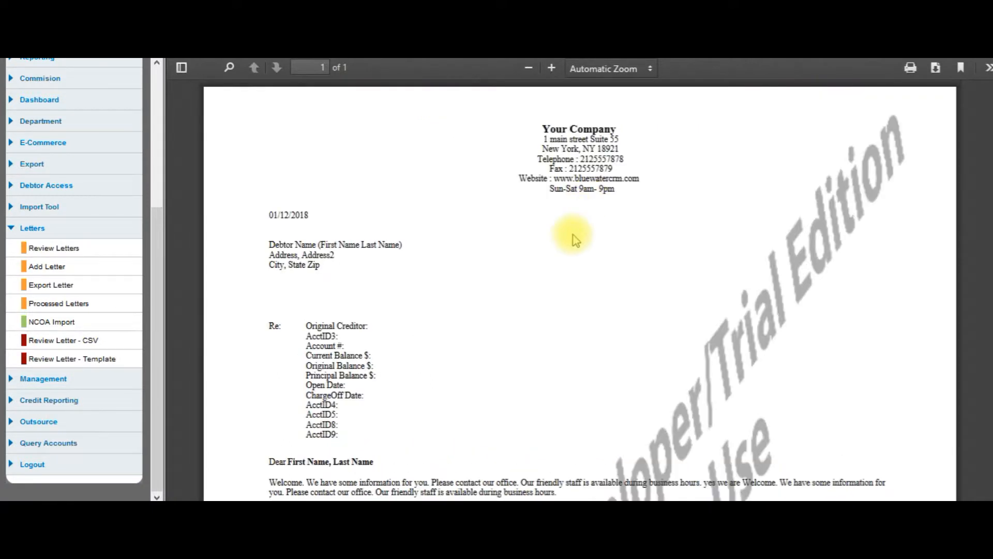
{"action": "scroll", "coordinate": [581, 217], "scroll_direction": "up", "scroll_amount": 5}
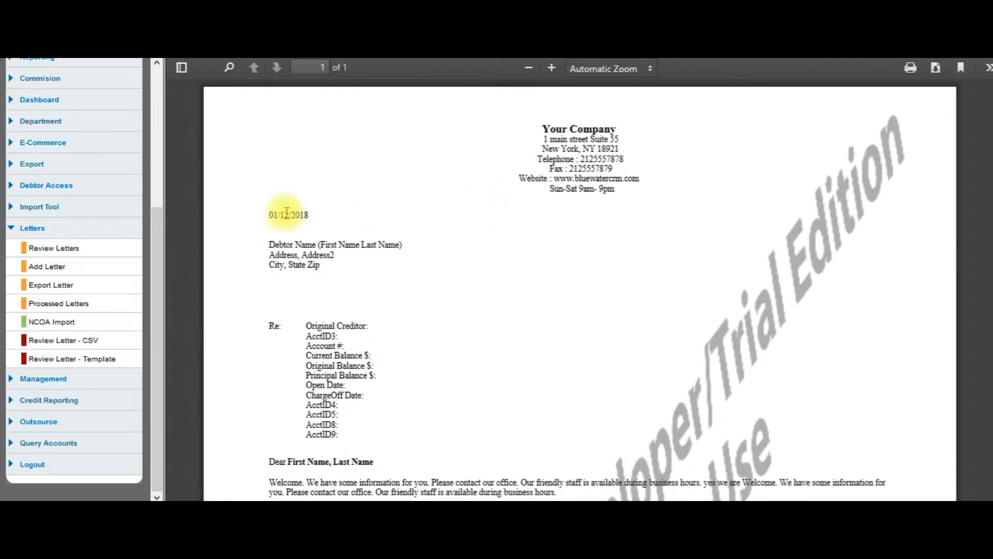
View the blank Add Letter form, and submit the Follow up letter for export from the Export Letter page
{"action": "left_click", "coordinate": [46, 266]}
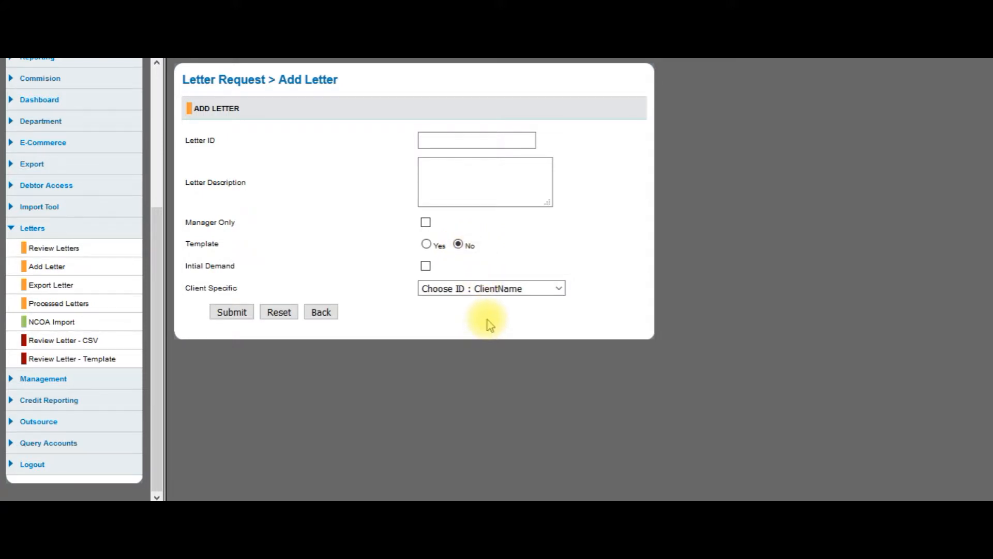
{"action": "left_click", "coordinate": [58, 292]}
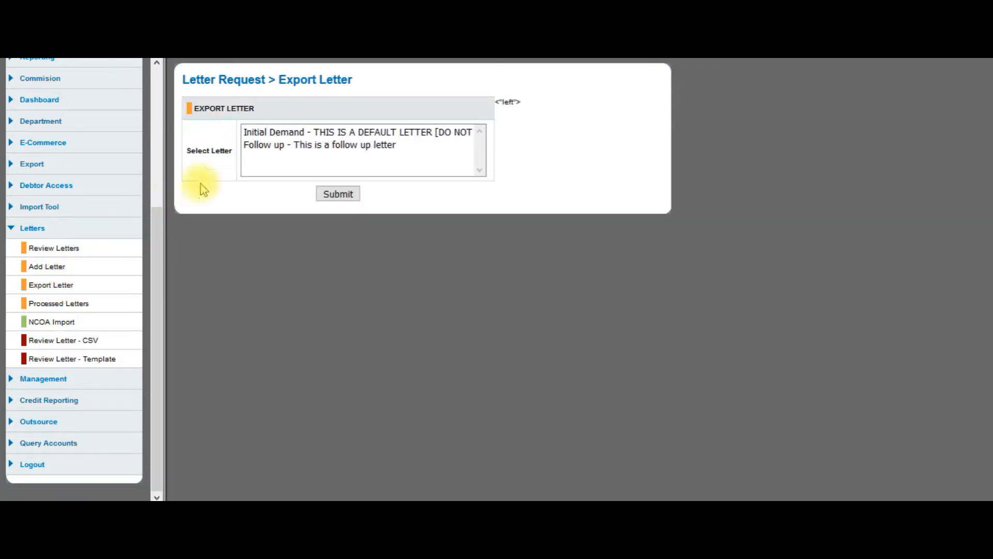
{"action": "left_click", "coordinate": [309, 133]}
{"action": "left_click", "coordinate": [306, 147]}
{"action": "left_click", "coordinate": [312, 131]}
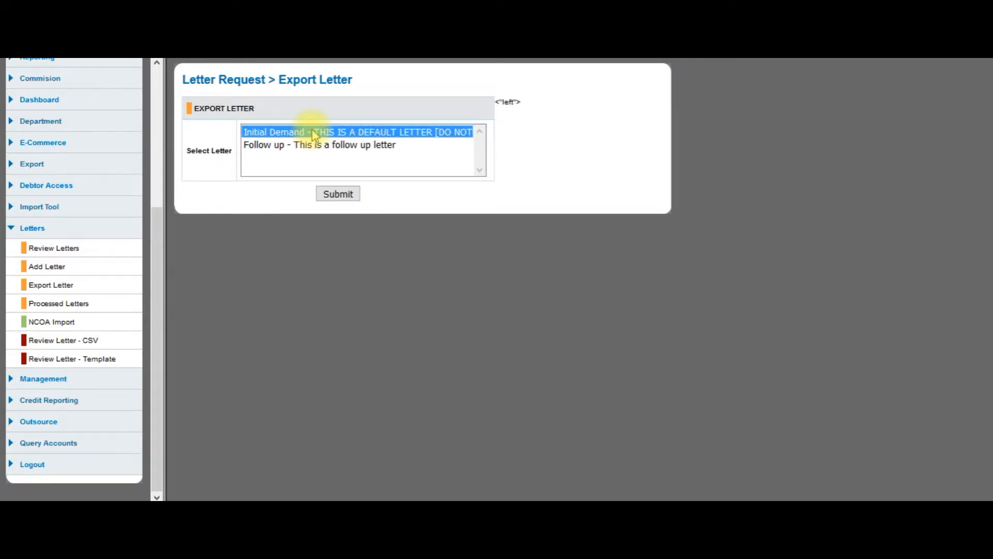
{"action": "left_click", "coordinate": [308, 147]}
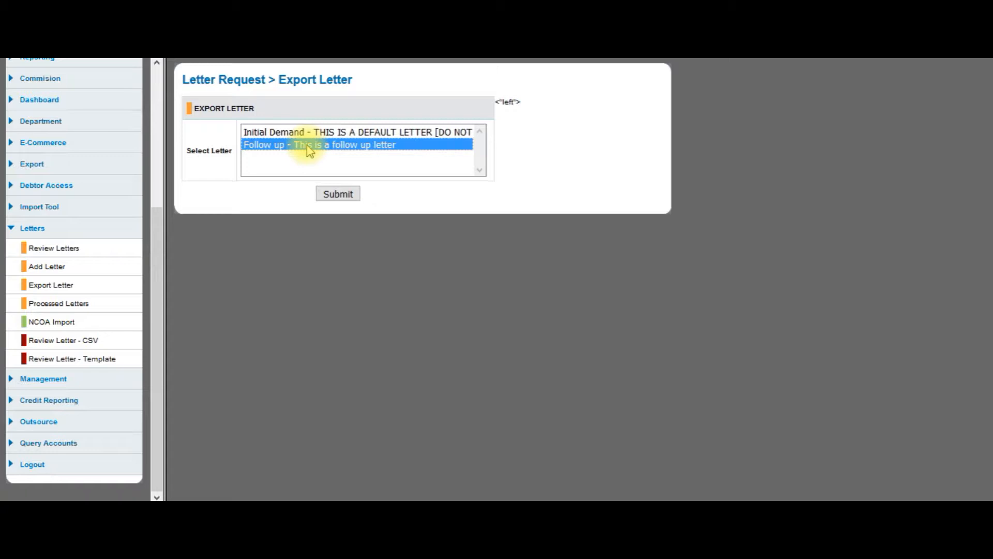
{"action": "left_click", "coordinate": [339, 195]}
Return to the Export Letter page and compare the Initial Demand and Follow up entries, leaving Follow up selected
{"action": "left_click", "coordinate": [71, 288]}
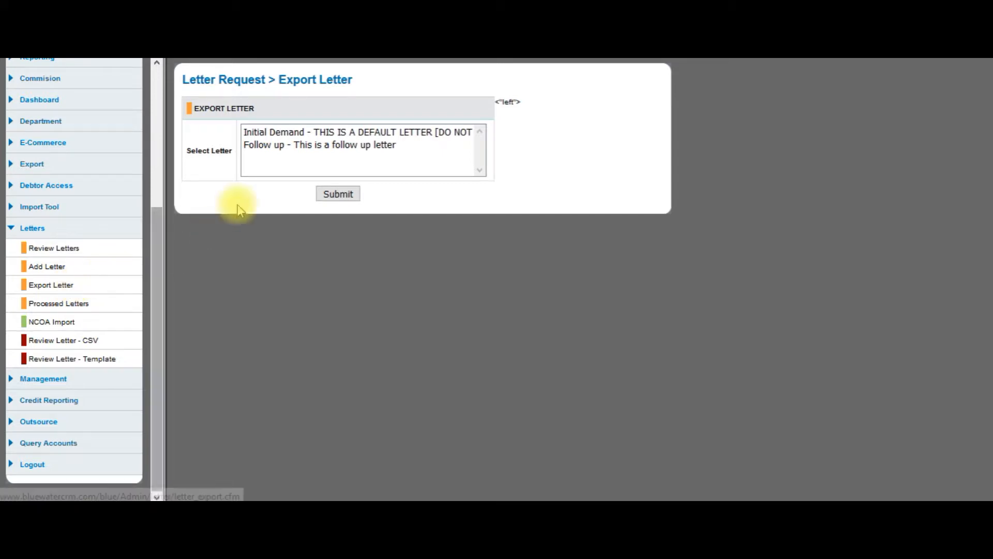
{"action": "left_click", "coordinate": [286, 133]}
{"action": "left_click", "coordinate": [284, 145]}
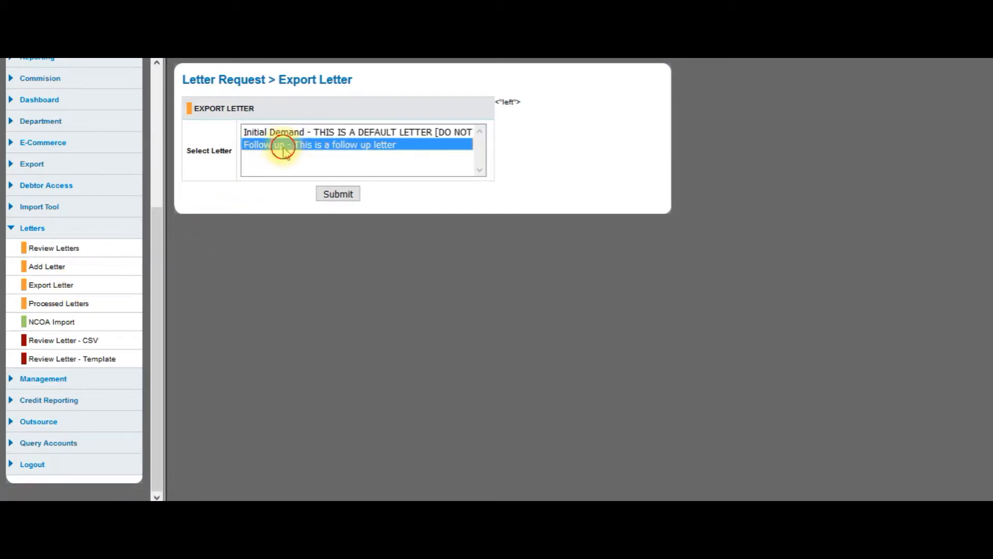
{"action": "left_click", "coordinate": [288, 136]}
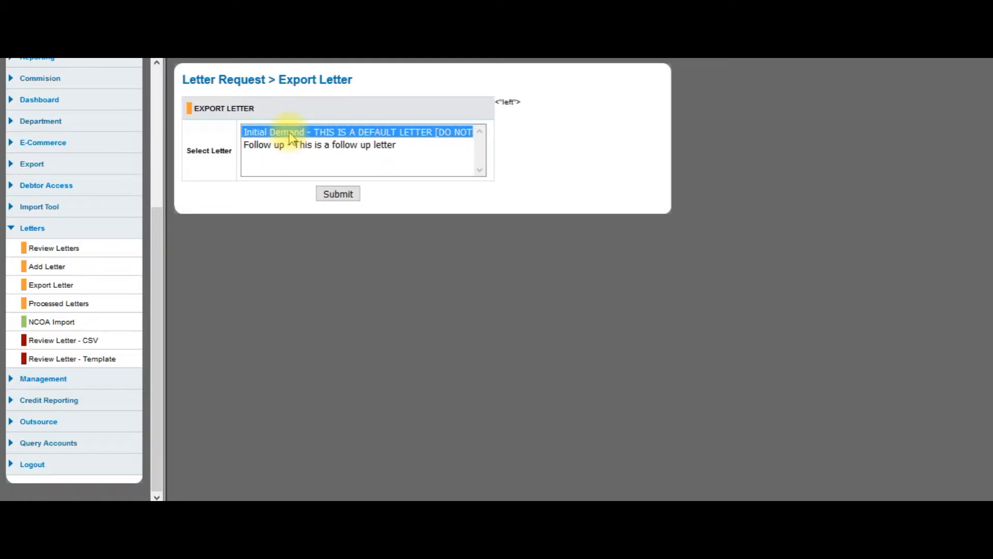
{"action": "left_click", "coordinate": [261, 146]}
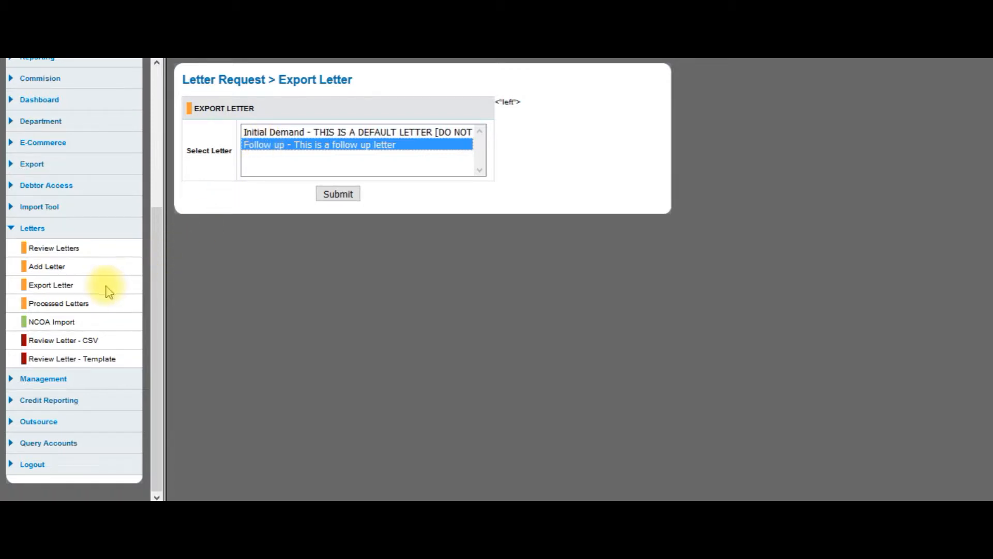
Search processed letters of type THIS IS A FOLLOW UP LETTER with dates from 10/30/2017 to 01/12/2018
{"action": "left_click", "coordinate": [86, 305]}
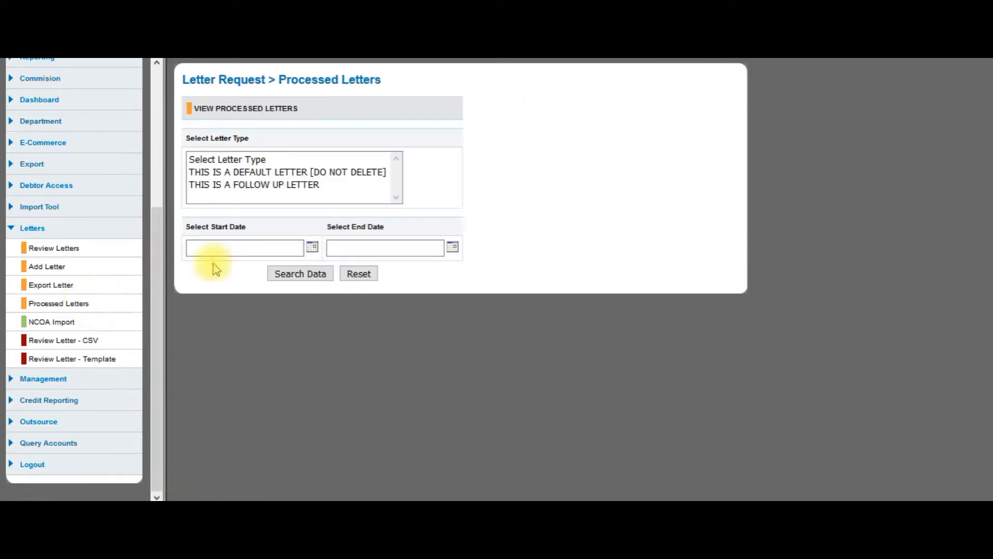
{"action": "left_click", "coordinate": [285, 187]}
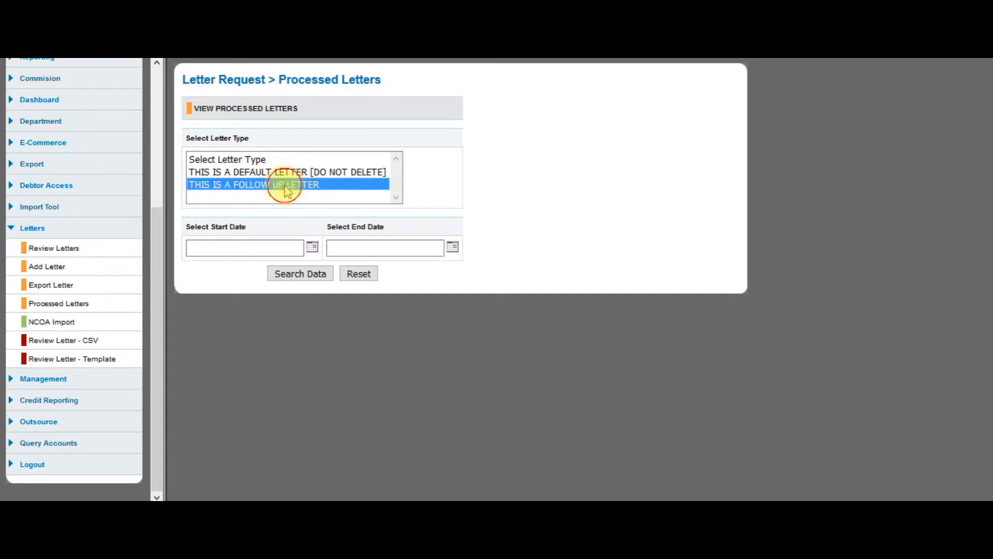
{"action": "left_click", "coordinate": [312, 249]}
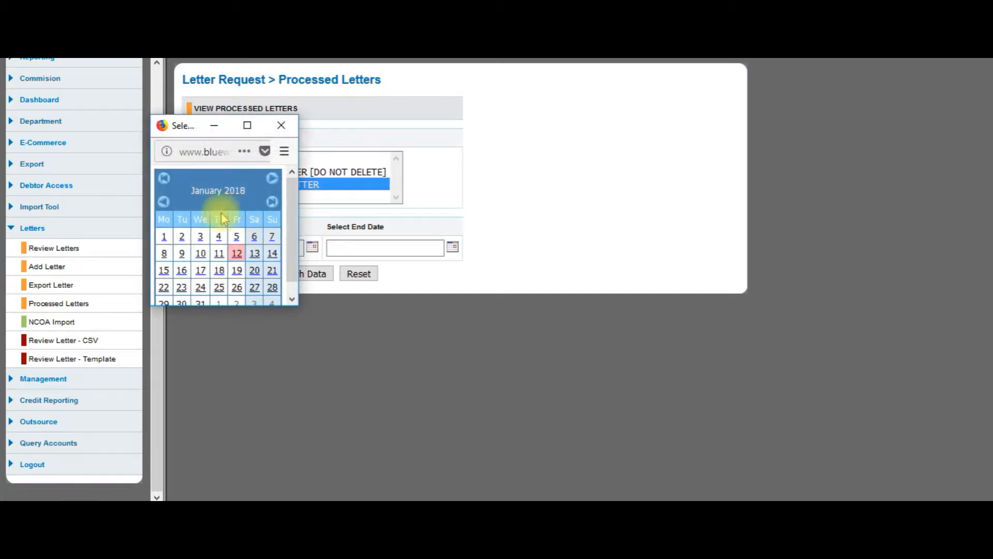
{"action": "left_click", "coordinate": [164, 202]}
{"action": "left_click", "coordinate": [164, 202]}
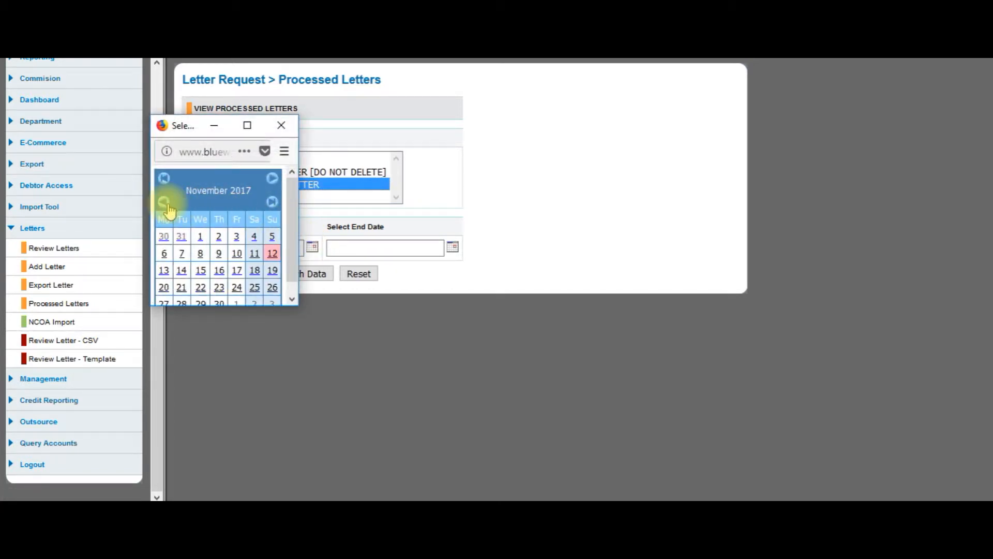
{"action": "left_click", "coordinate": [164, 237]}
{"action": "left_click", "coordinate": [450, 252]}
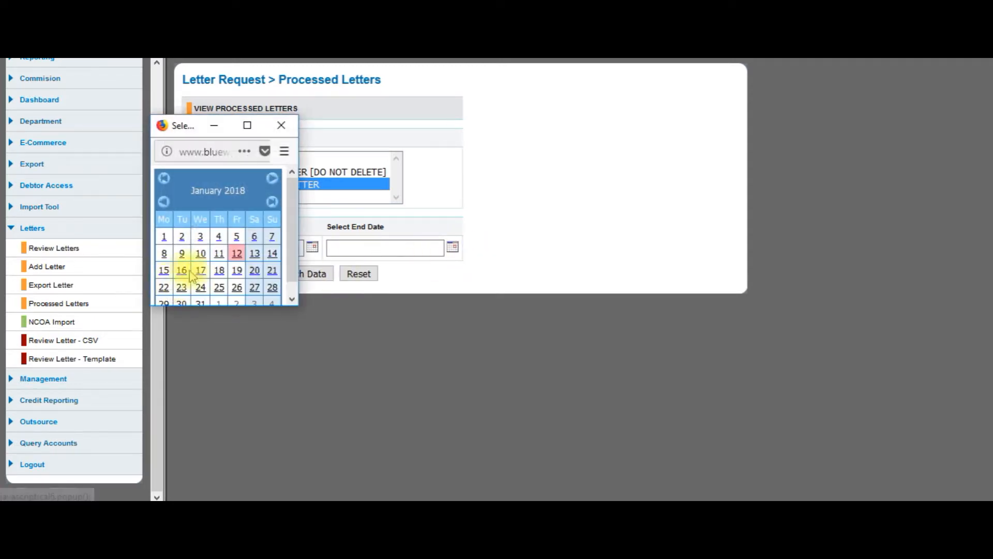
{"action": "left_click", "coordinate": [237, 253]}
{"action": "left_click", "coordinate": [299, 274]}
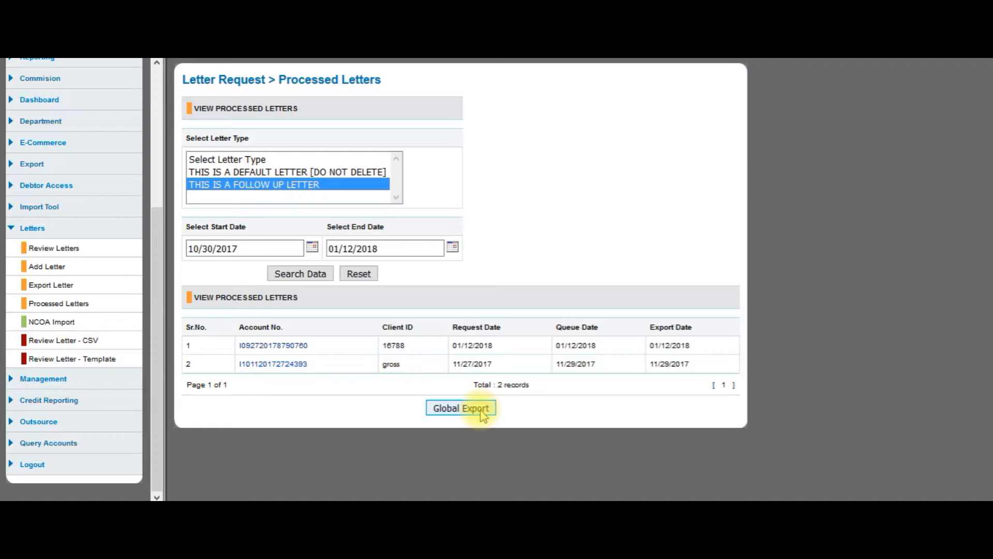
Review the NCOA import file format and the pending letter requests in the CSV and Template review lists
{"action": "left_click", "coordinate": [64, 330]}
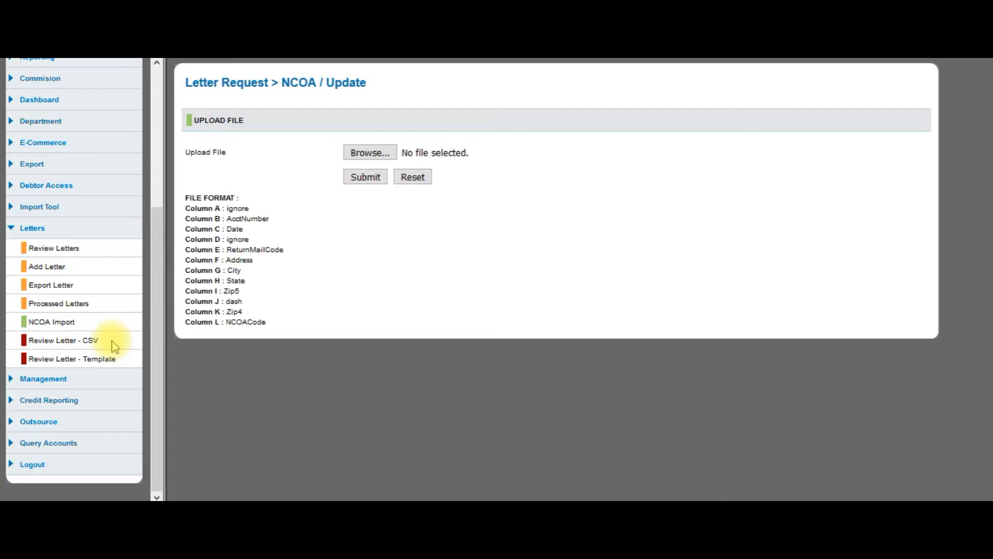
{"action": "left_click", "coordinate": [96, 344]}
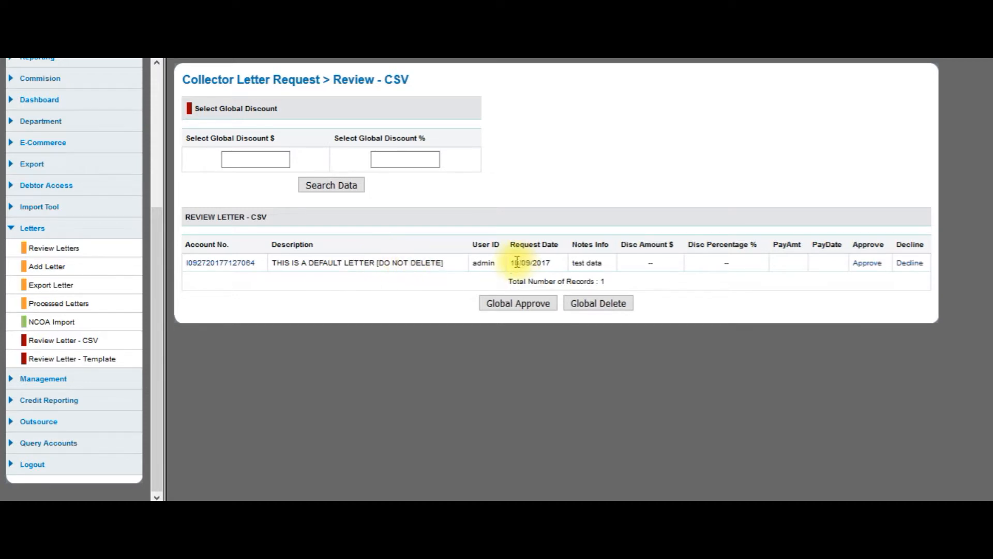
{"action": "left_click", "coordinate": [107, 360]}
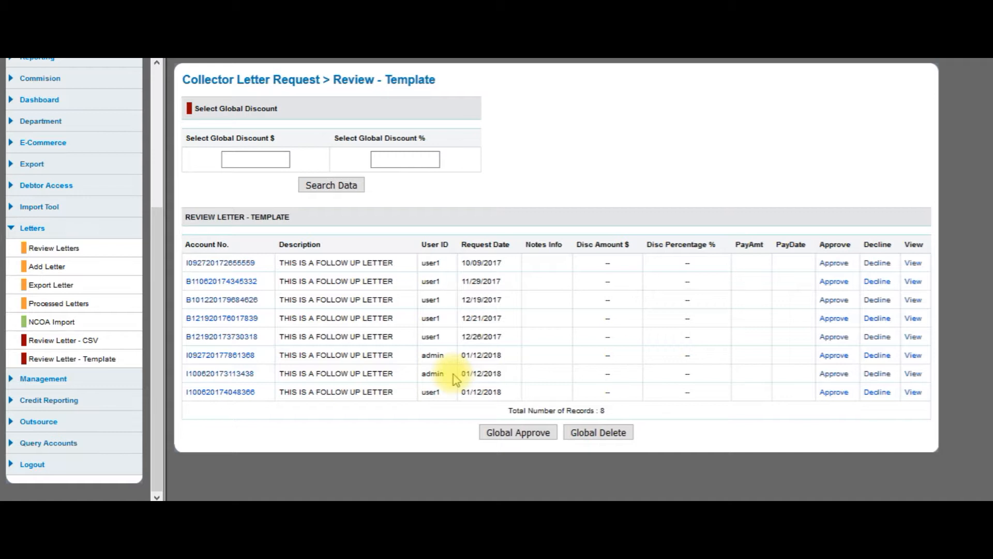
Open the Select Query filters for finding accounts
{"action": "left_click", "coordinate": [35, 228]}
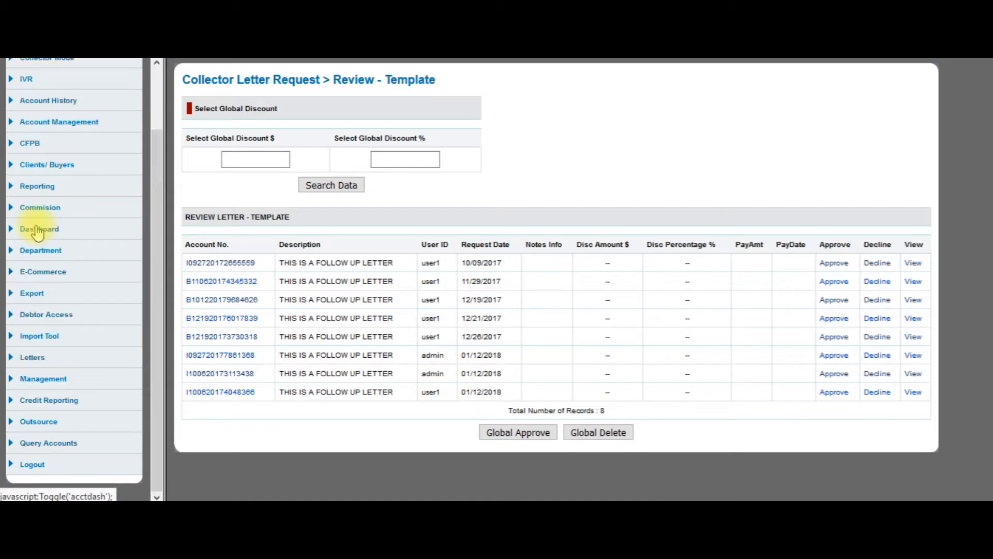
{"action": "left_click", "coordinate": [61, 444]}
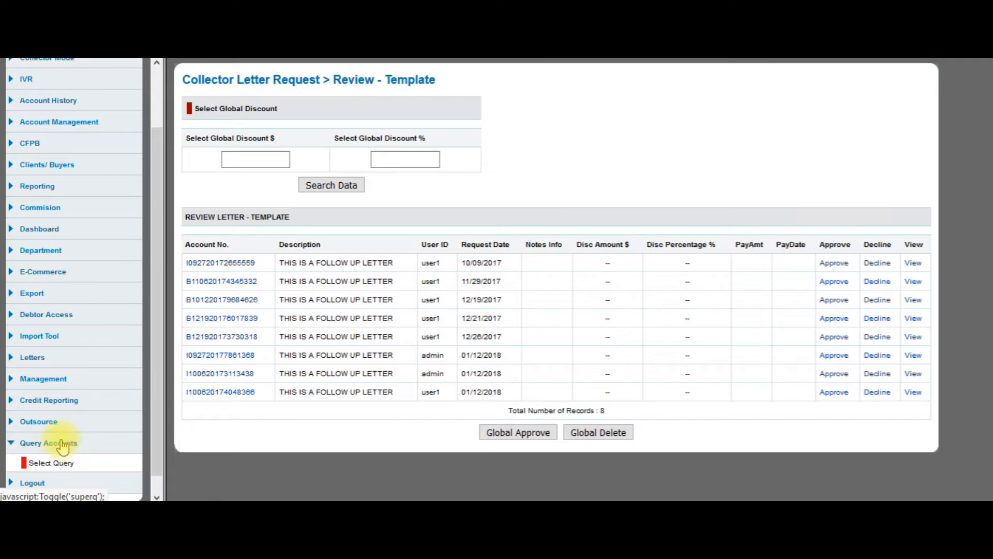
{"action": "left_click", "coordinate": [60, 470]}
{"action": "scroll", "coordinate": [279, 305], "scroll_direction": "down", "scroll_amount": 1}
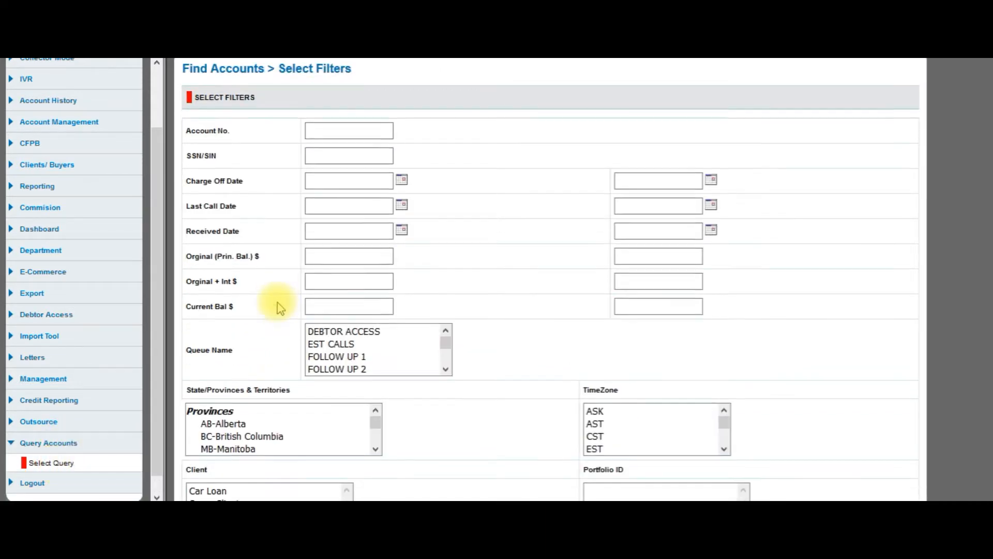
Filter accounts by a range of states that includes CO, DC, DE and FL, and run the search
{"action": "scroll", "coordinate": [321, 326], "scroll_direction": "down", "scroll_amount": 3}
{"action": "left_click_drag", "start_coordinate": [376, 345], "coordinate": [380, 359]}
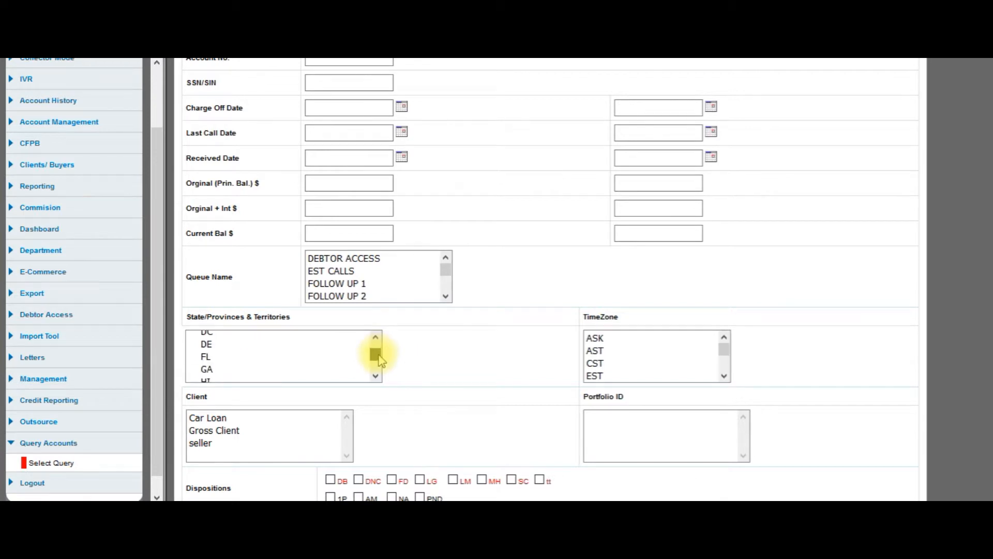
{"action": "scroll", "coordinate": [343, 360], "scroll_direction": "up", "scroll_amount": 1}
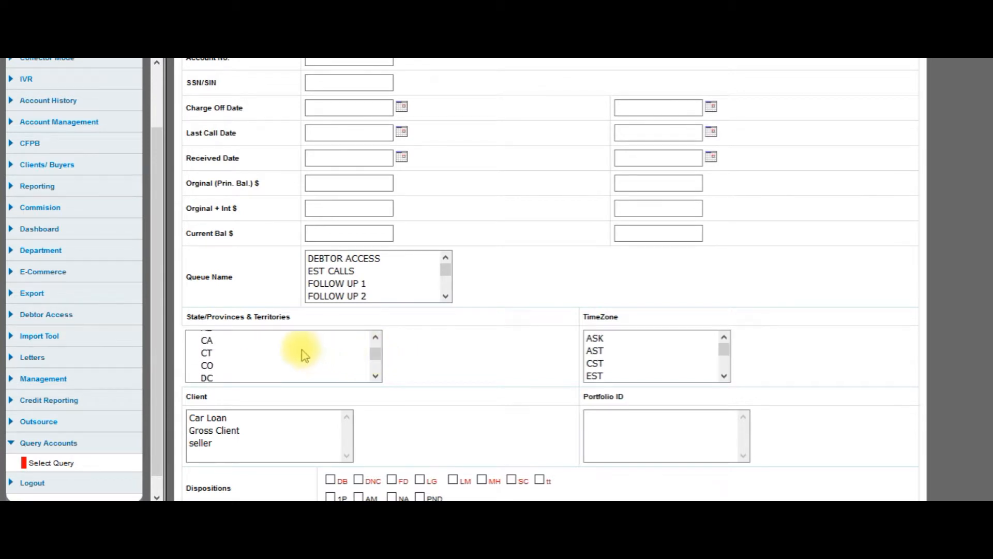
{"action": "scroll", "coordinate": [377, 339], "scroll_direction": "up", "scroll_amount": 1}
{"action": "left_click_drag", "start_coordinate": [314, 364], "coordinate": [264, 390]}
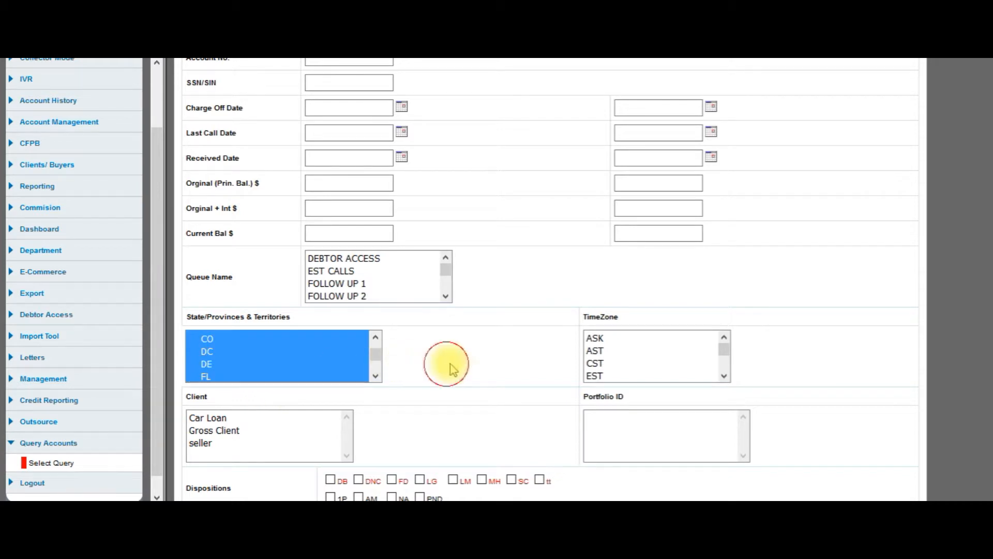
{"action": "scroll", "coordinate": [450, 369], "scroll_direction": "down", "scroll_amount": 2}
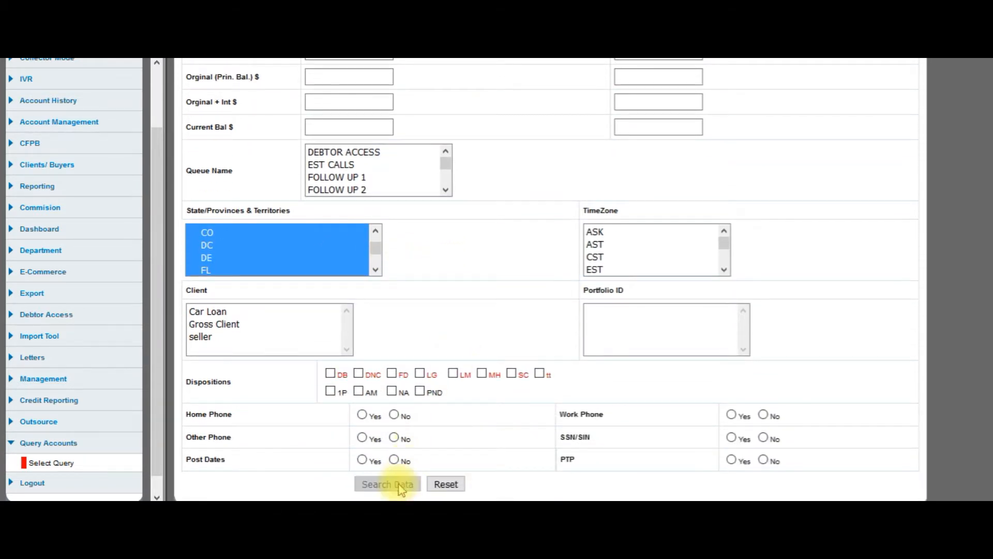
{"action": "left_click", "coordinate": [401, 487]}
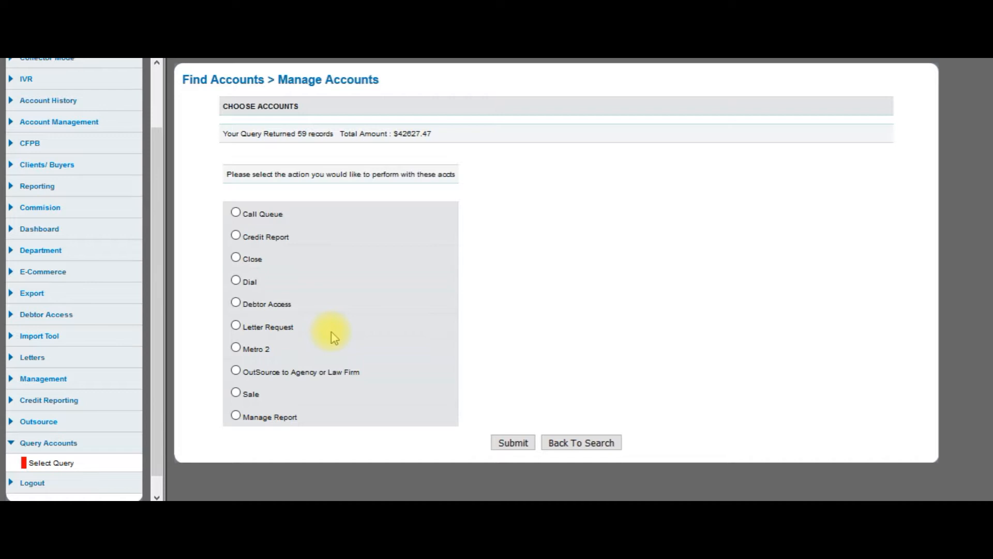
Choose Letter Request as the action for the found accounts and submit the good records without overriding any skipped ones
{"action": "left_click", "coordinate": [236, 326]}
{"action": "left_click", "coordinate": [519, 443]}
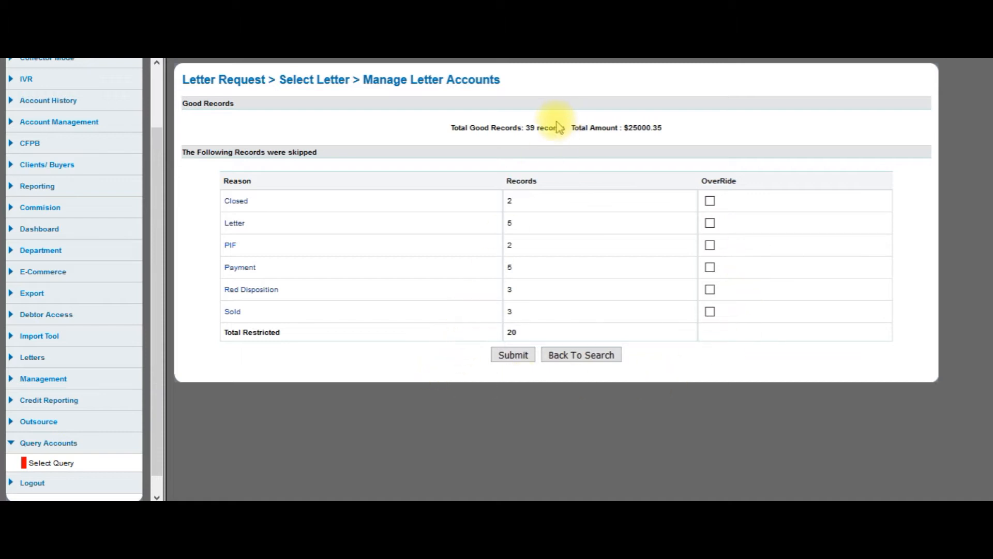
{"action": "left_click", "coordinate": [518, 356]}
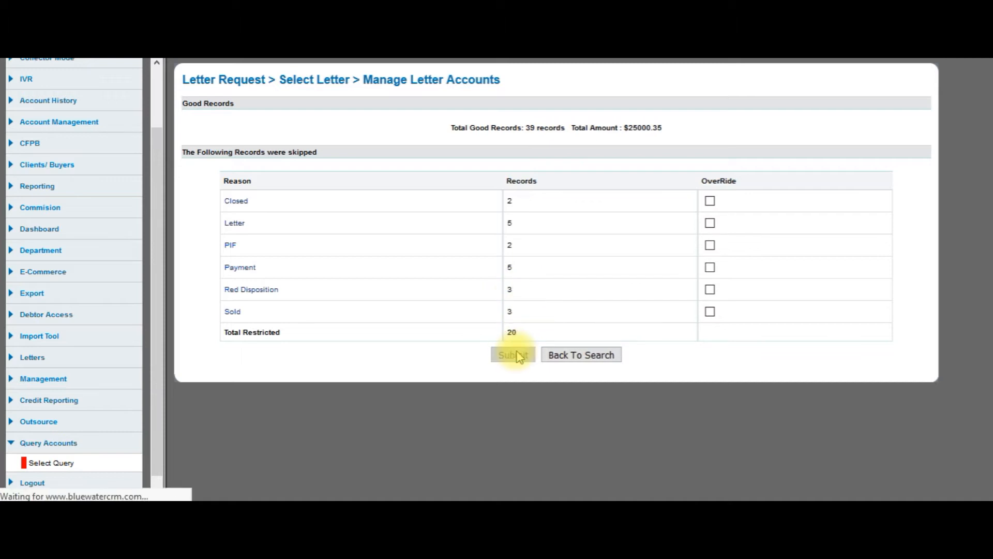
Assign the FOLLOW UP : THIS IS A FOLLOW UP LETTER type to the first two listed accounts and acknowledge the confirmation
{"action": "left_click", "coordinate": [461, 142]}
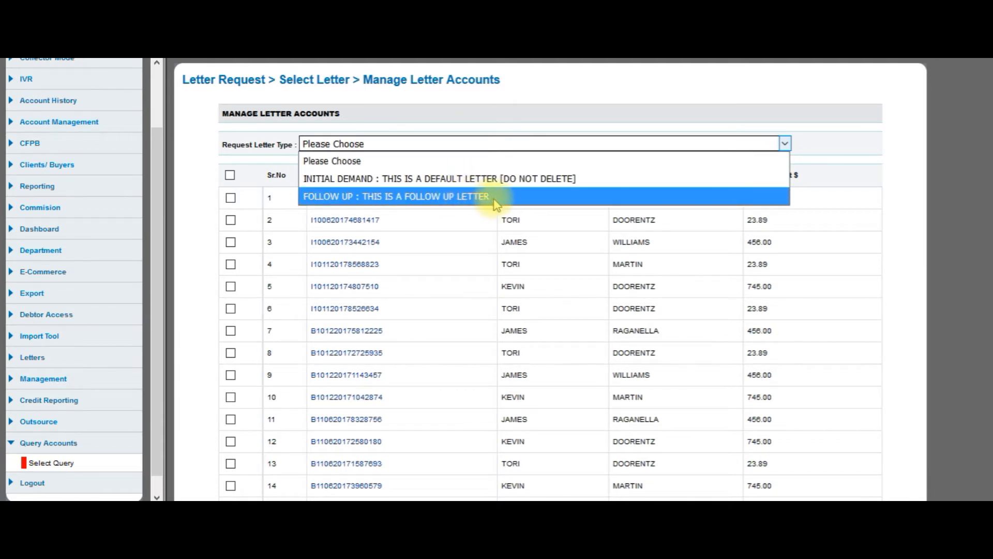
{"action": "left_click", "coordinate": [564, 198]}
{"action": "left_click", "coordinate": [230, 198]}
{"action": "left_click", "coordinate": [231, 220]}
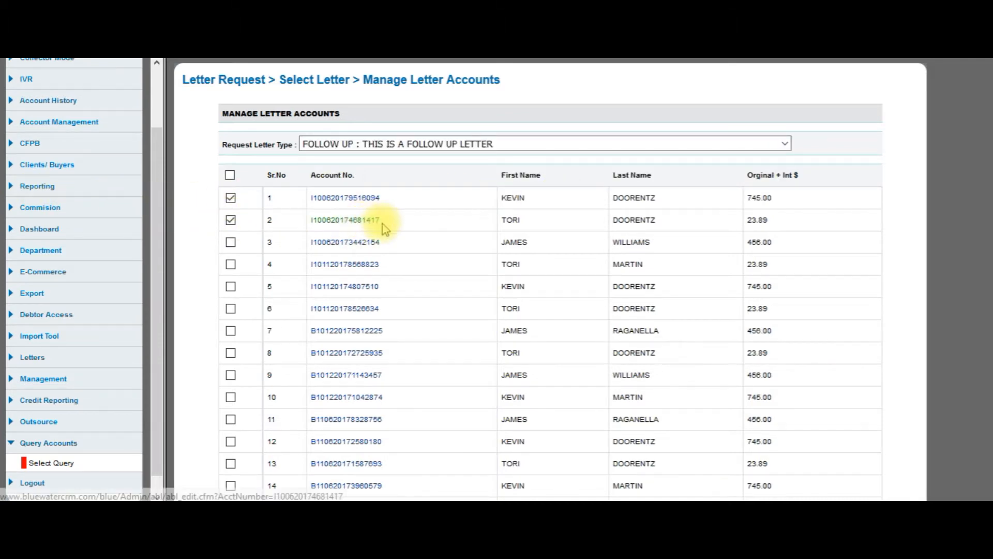
{"action": "scroll", "coordinate": [375, 225], "scroll_direction": "down", "scroll_amount": 6}
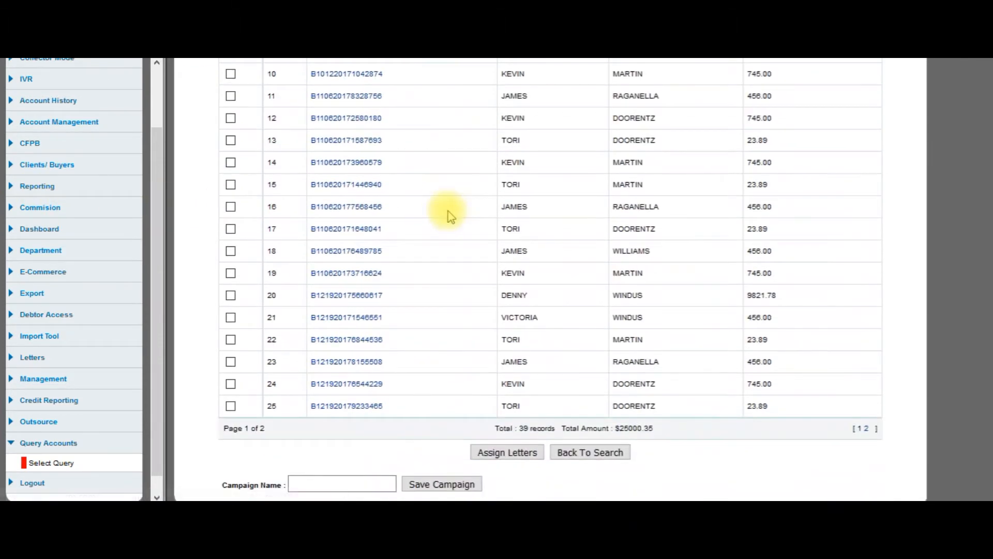
{"action": "left_click", "coordinate": [527, 453]}
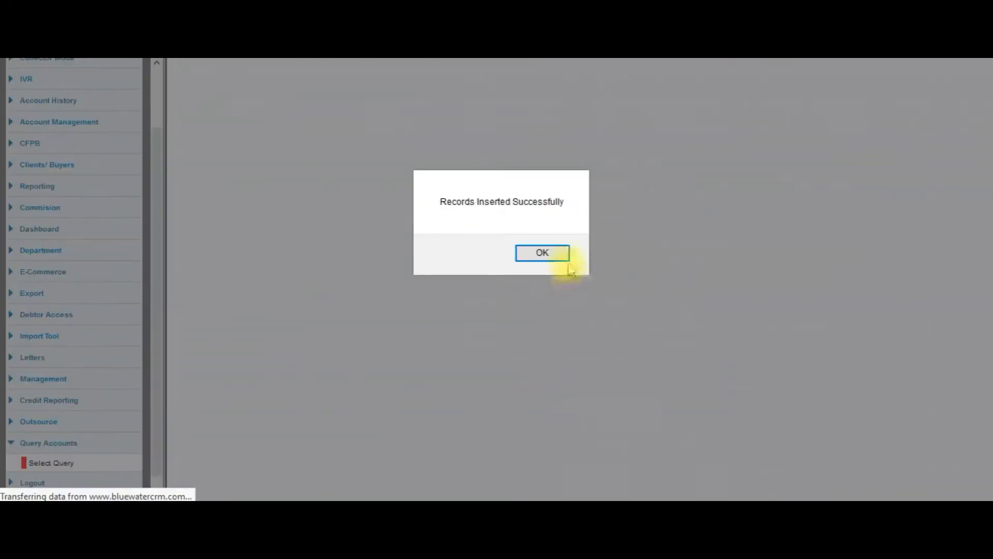
{"action": "left_click", "coordinate": [561, 256]}
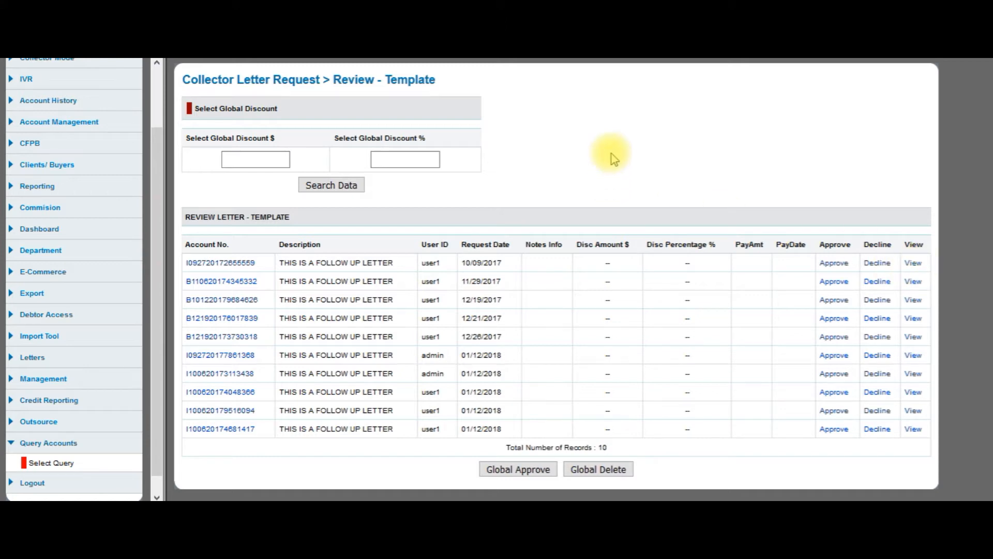
Switch to Collector Mode and open the Request Letter form for the displayed account, widening the form's pane
{"action": "left_click_drag", "start_coordinate": [161, 199], "coordinate": [147, 87]}
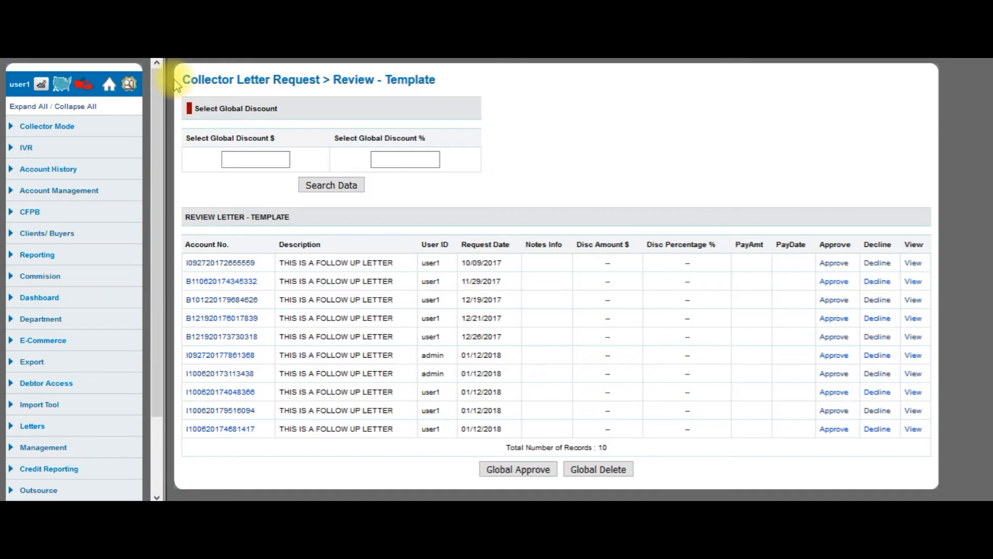
{"action": "left_click", "coordinate": [68, 127]}
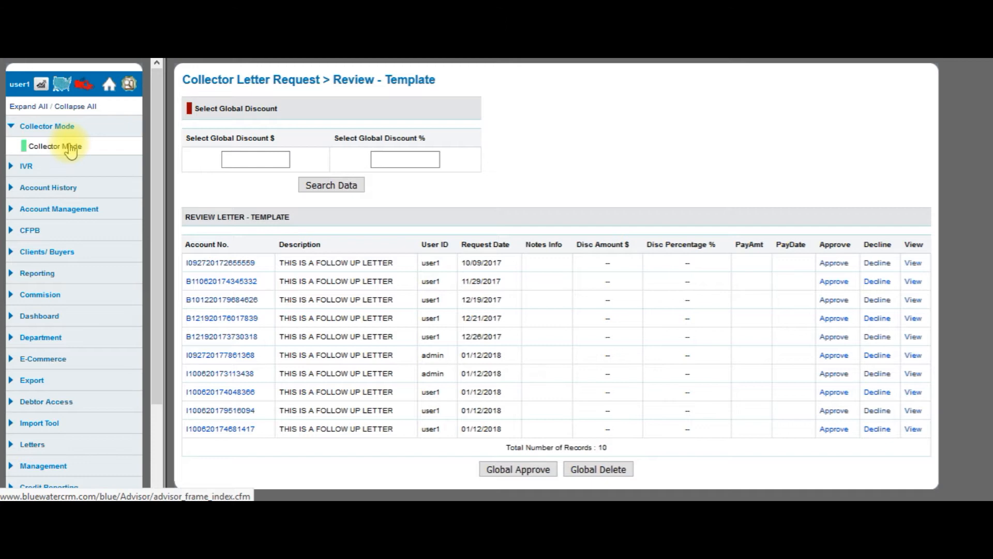
{"action": "left_click", "coordinate": [70, 147]}
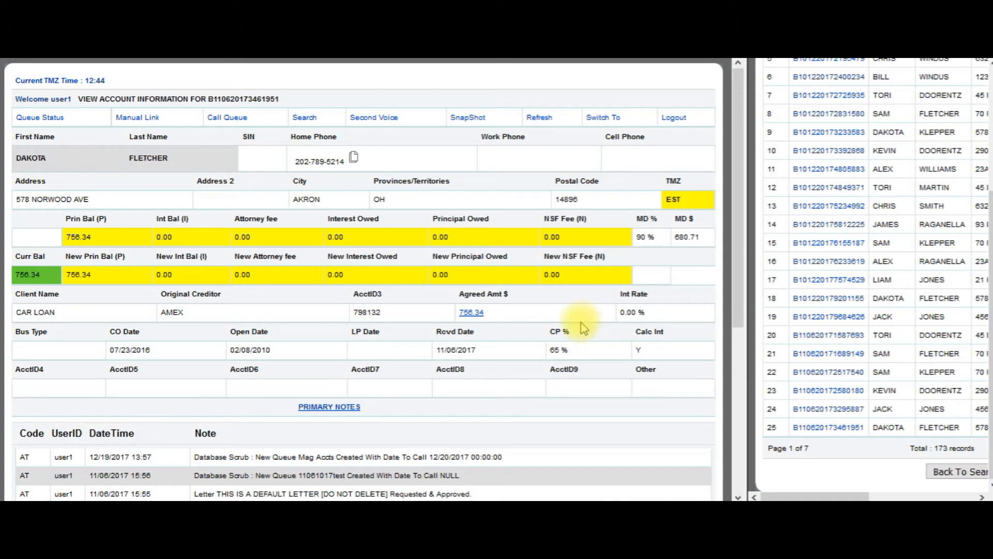
{"action": "scroll", "coordinate": [585, 326], "scroll_direction": "down", "scroll_amount": 5}
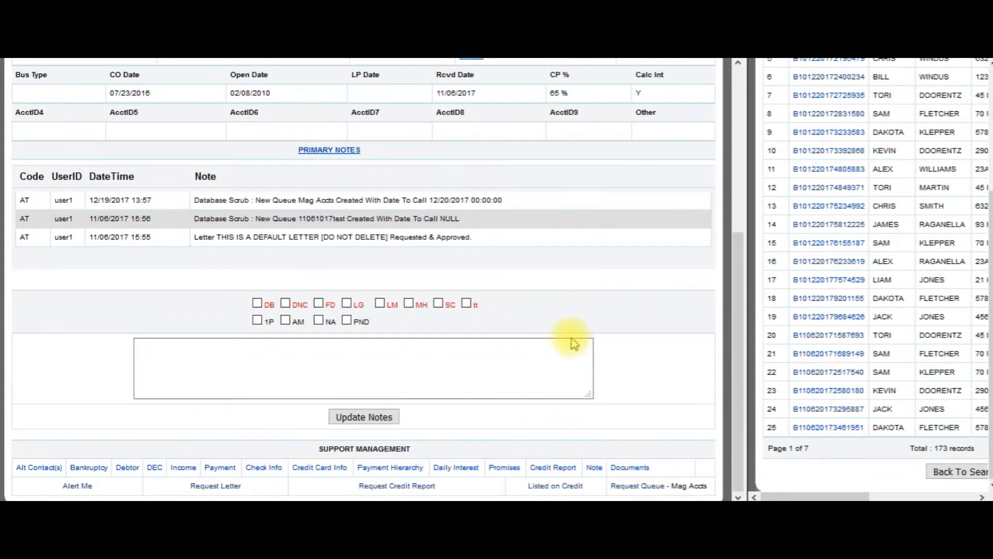
{"action": "left_click", "coordinate": [224, 489]}
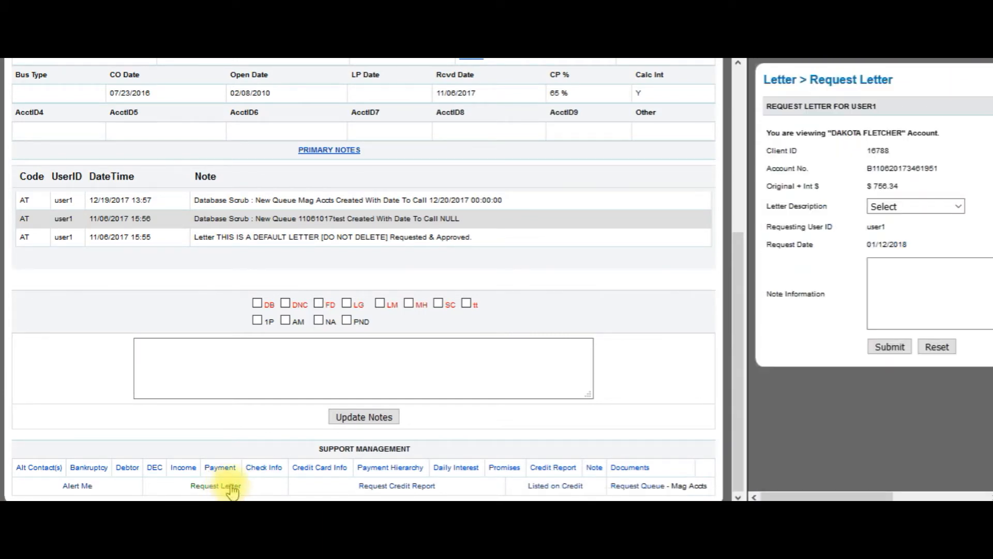
{"action": "left_click_drag", "start_coordinate": [754, 348], "coordinate": [681, 348]}
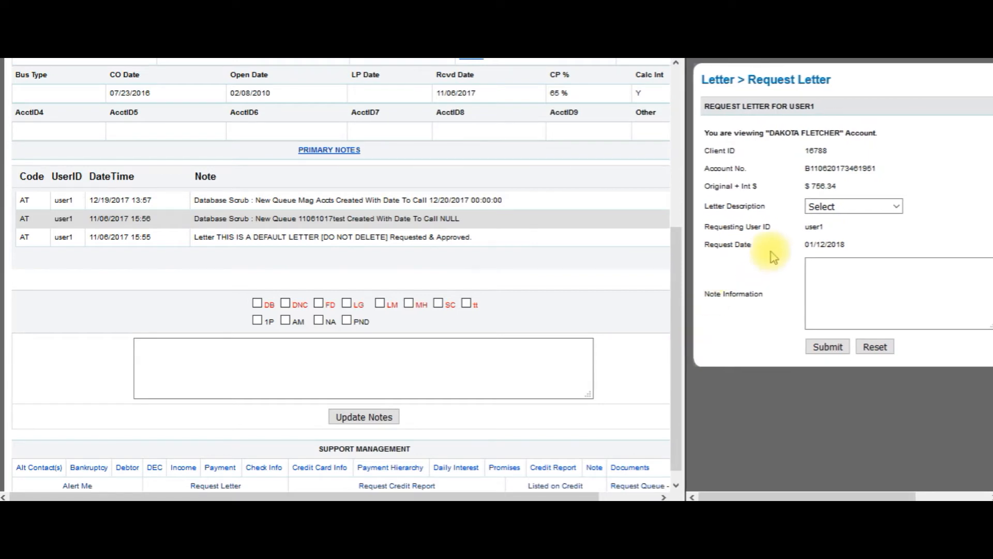
Request the Follow up : This is a follow up letter with the note "Debtor will pay in three payments for discounted agreement" and acknowledge the messages
{"action": "left_click", "coordinate": [858, 208]}
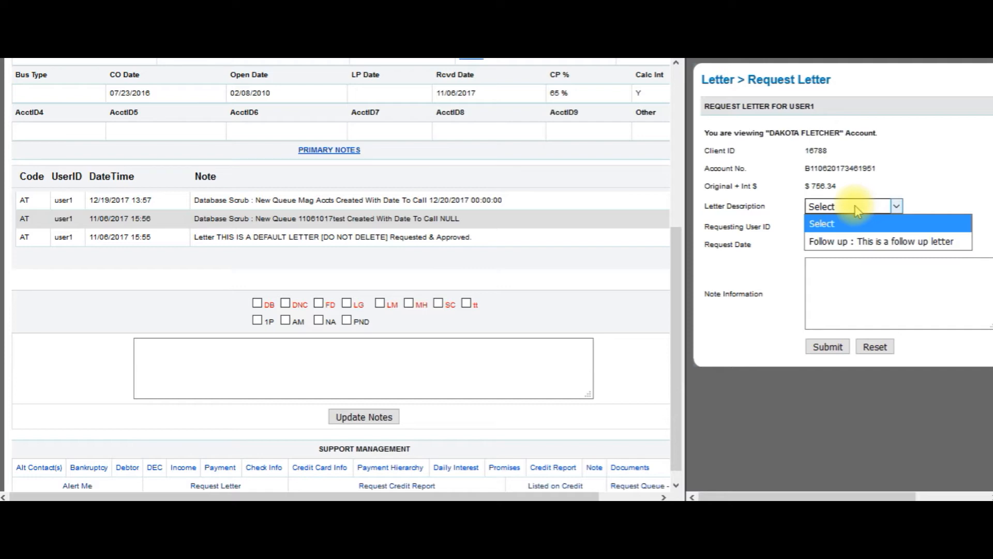
{"action": "left_click", "coordinate": [919, 243]}
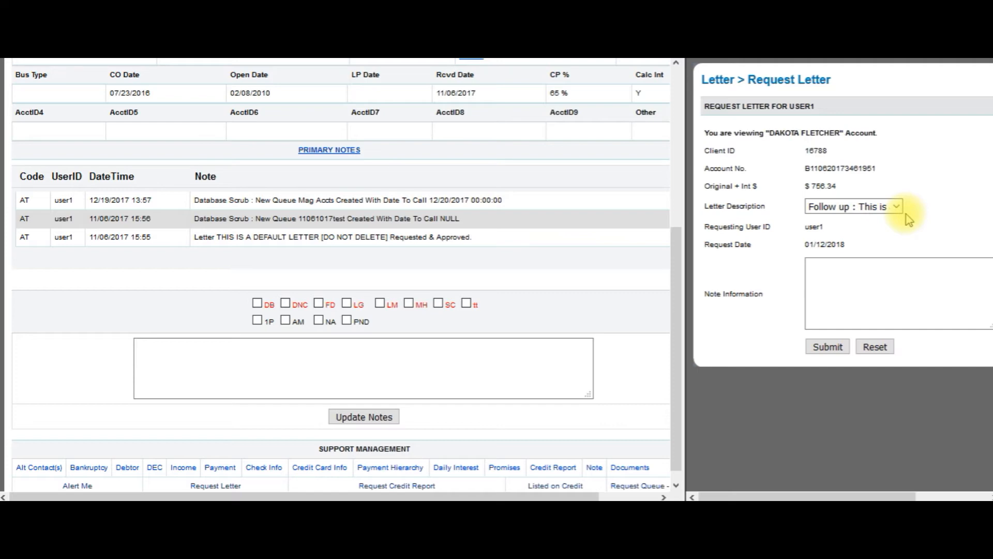
{"action": "left_click", "coordinate": [909, 280]}
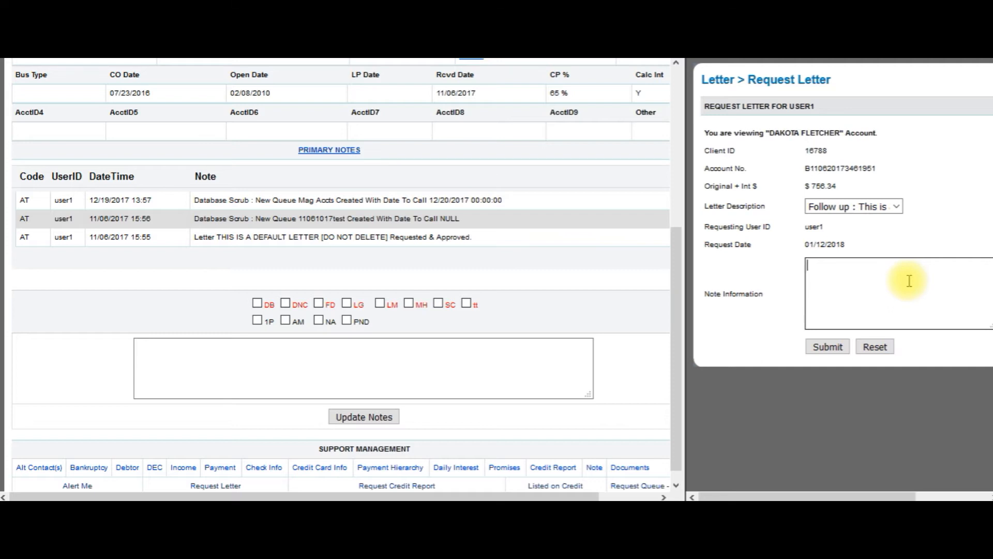
{"action": "type", "text": "Debtor will pay in "}
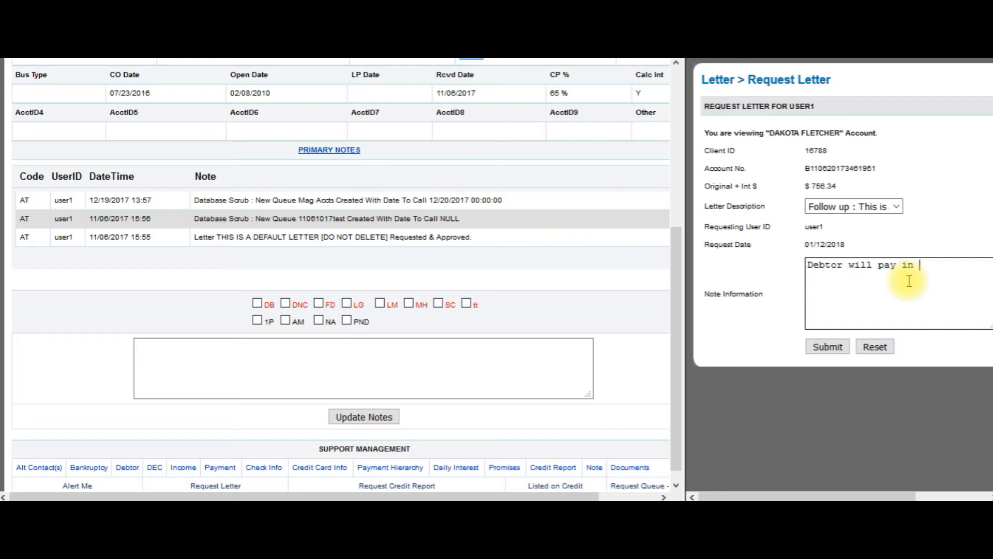
{"action": "type", "text": "three payments for dis"}
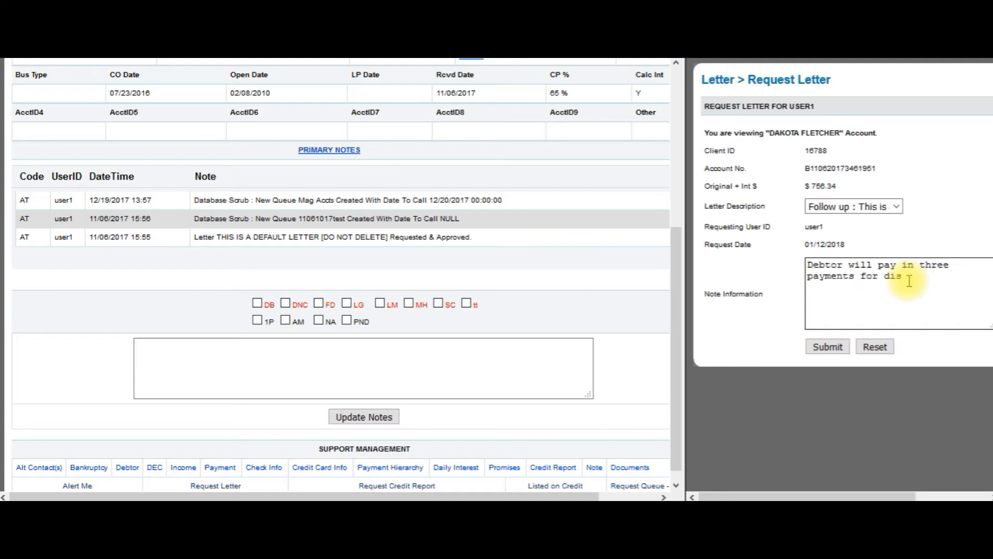
{"action": "type", "text": "counted agreement"}
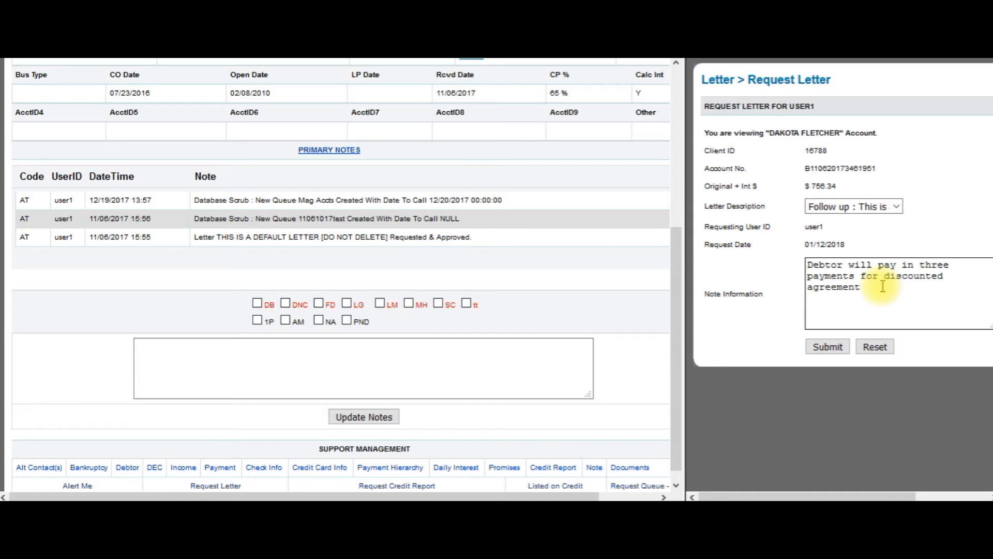
{"action": "left_click", "coordinate": [828, 347]}
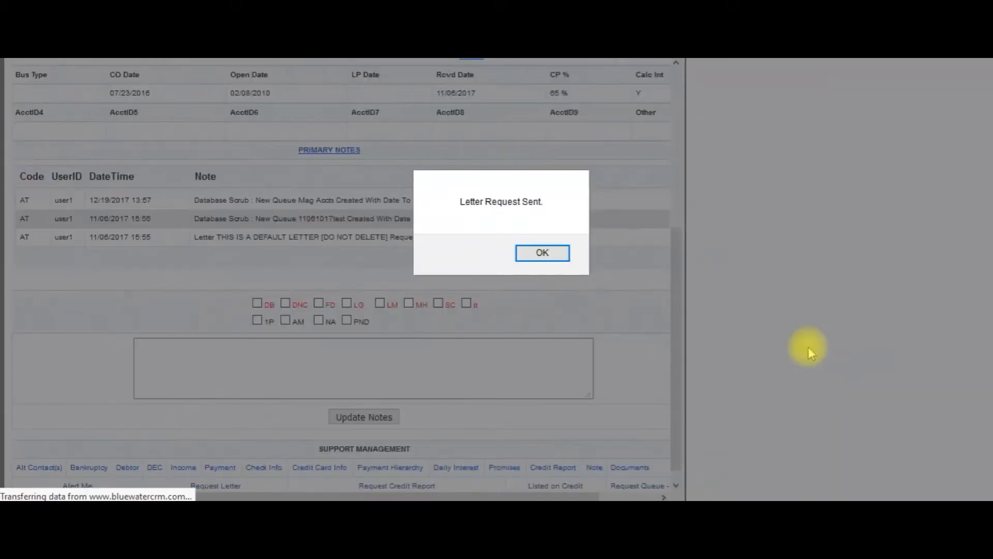
{"action": "left_click", "coordinate": [550, 257]}
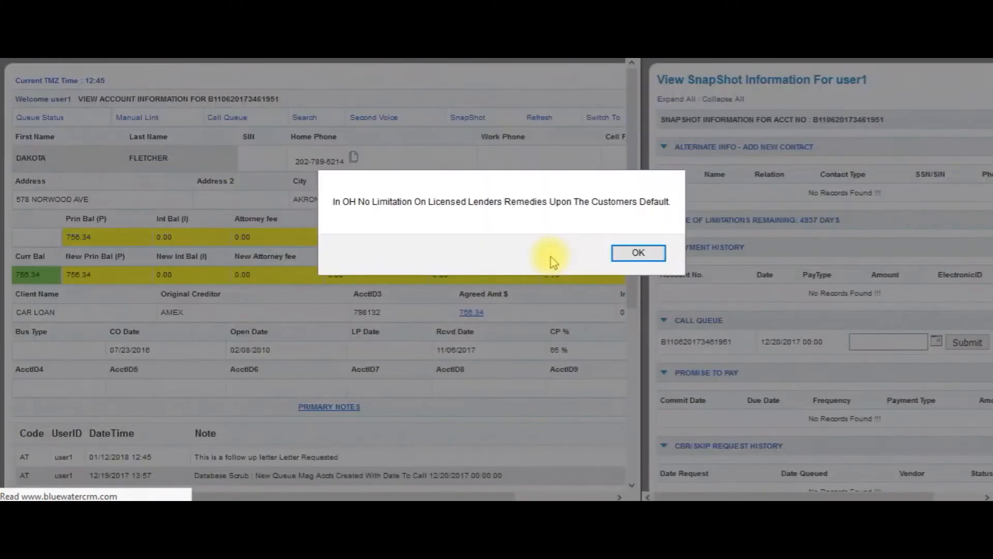
{"action": "left_click", "coordinate": [627, 252]}
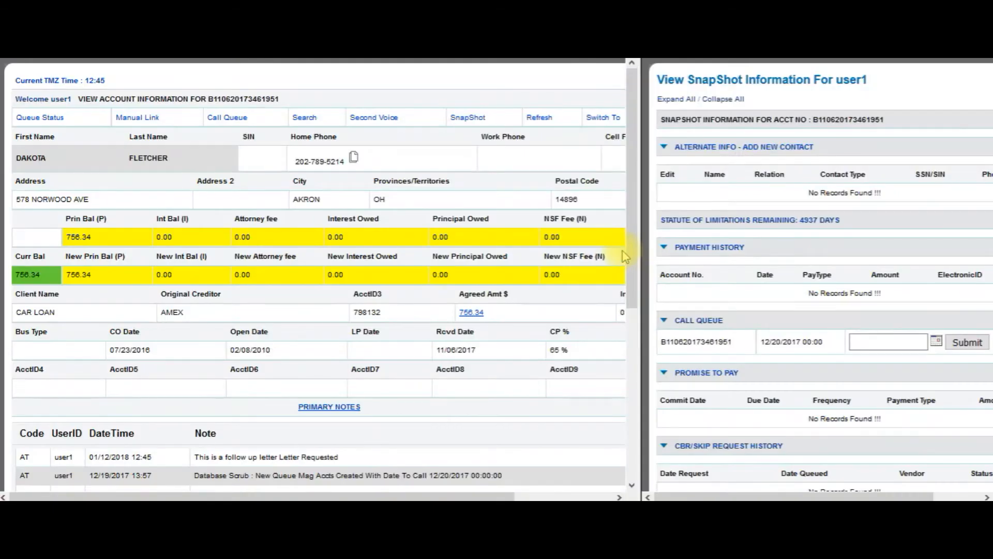
Switch back to manager mode and examine the noted letter request in the Review Letter - Template list
{"action": "left_click", "coordinate": [600, 121]}
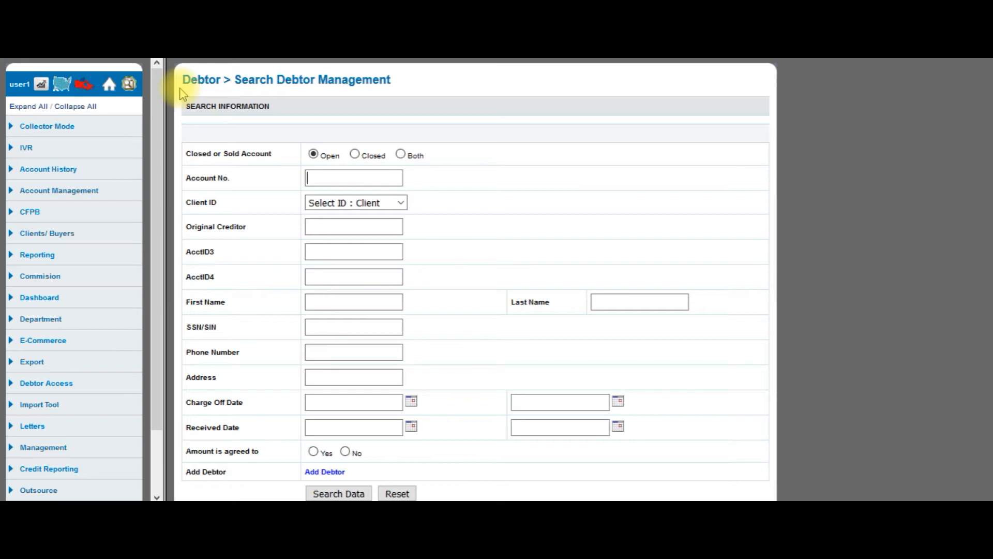
{"action": "left_click_drag", "start_coordinate": [157, 91], "coordinate": [162, 366]}
{"action": "left_click", "coordinate": [36, 359]}
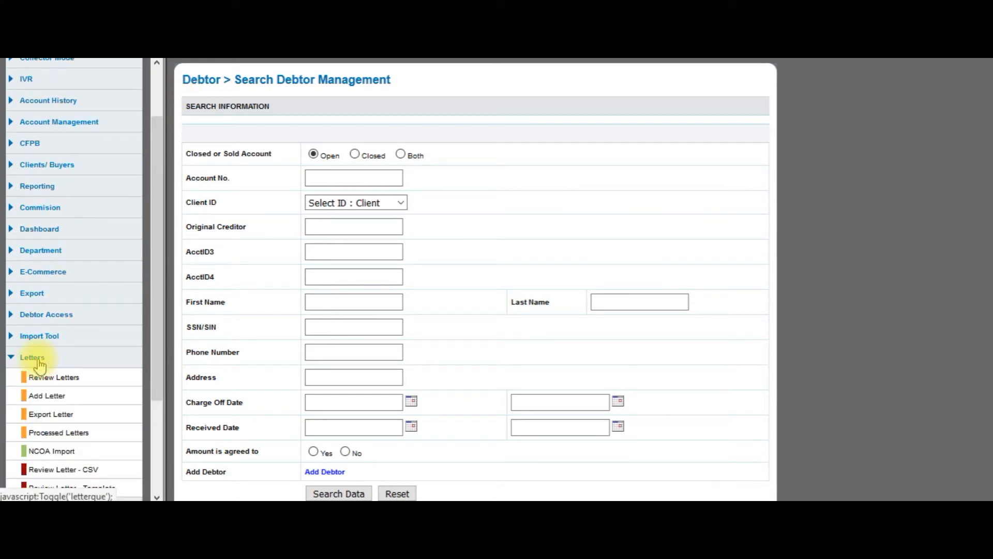
{"action": "scroll", "coordinate": [37, 365], "scroll_direction": "down", "scroll_amount": 3}
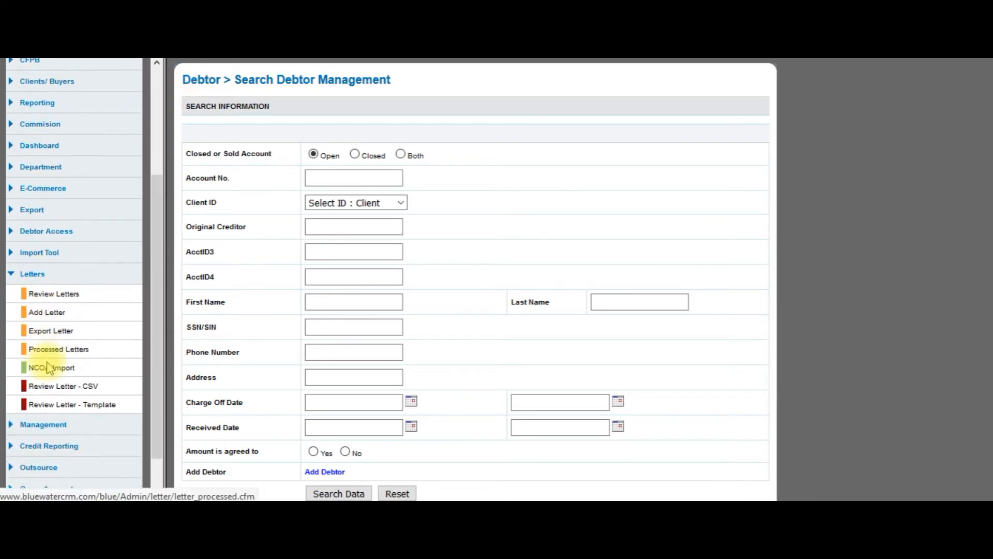
{"action": "left_click", "coordinate": [88, 408]}
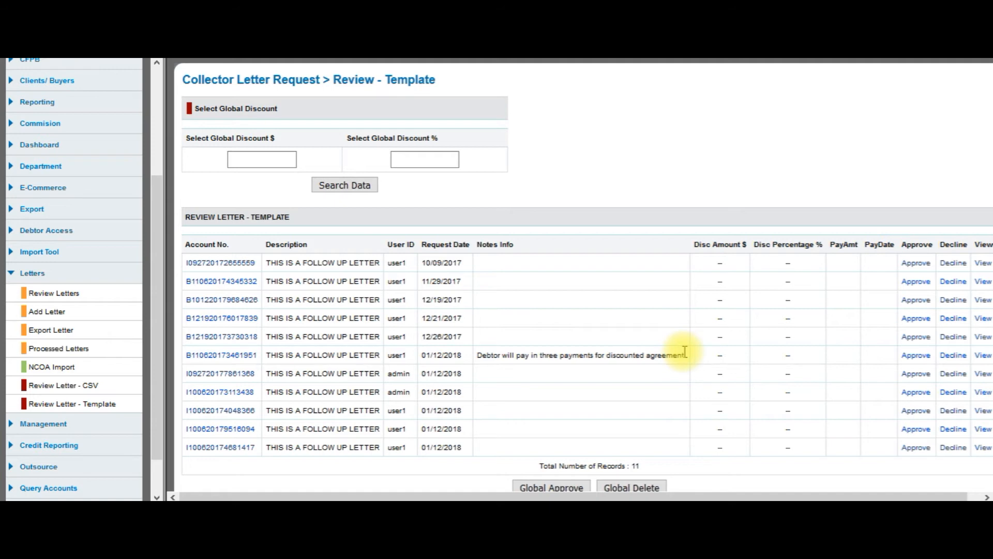
{"action": "scroll", "coordinate": [759, 496], "scroll_direction": "down", "scroll_amount": 1}
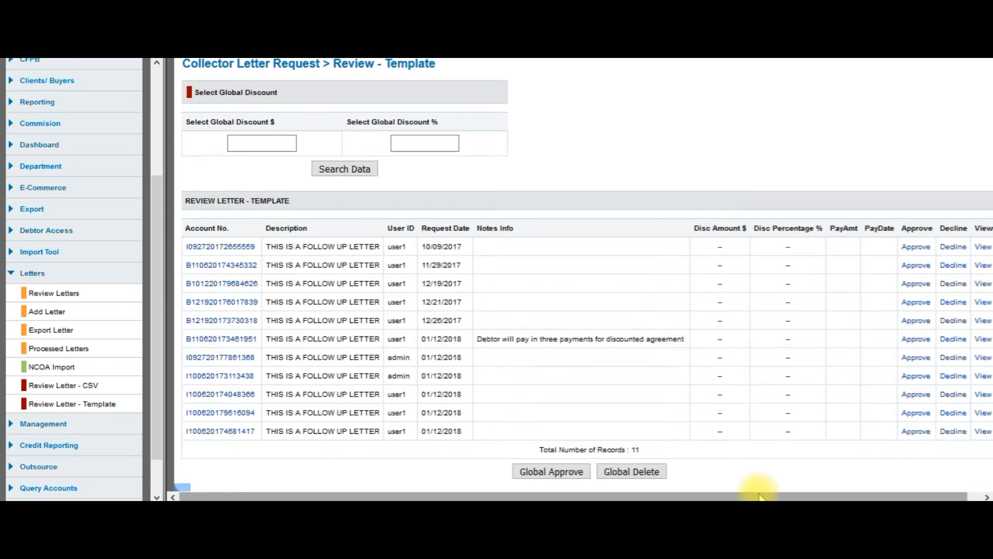
{"action": "left_click_drag", "start_coordinate": [761, 498], "coordinate": [786, 497]}
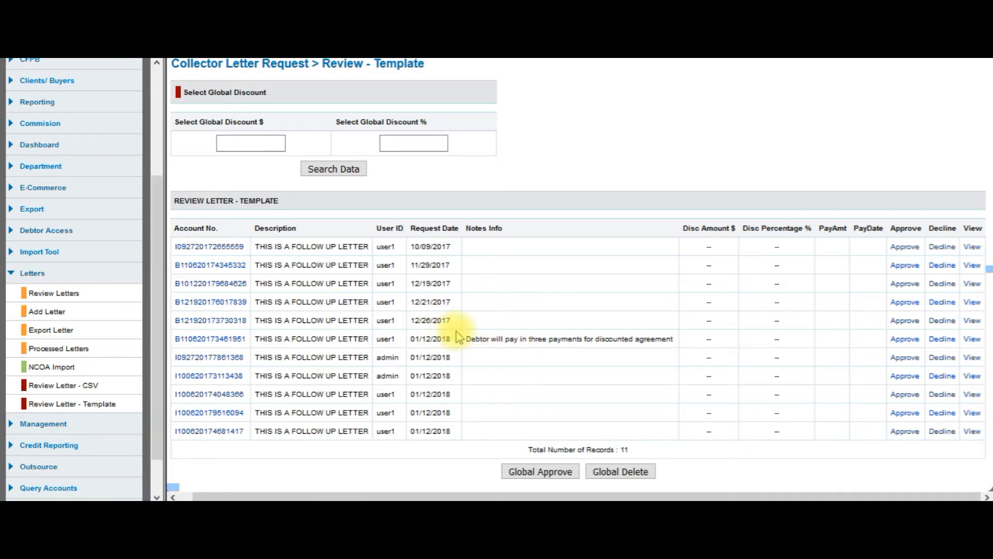
Copy the noted request's account number, look up that account in Collector Mode, and check its Request Letter status
{"action": "left_click_drag", "start_coordinate": [247, 339], "coordinate": [175, 344]}
{"action": "key", "text": "ctrl+c"}
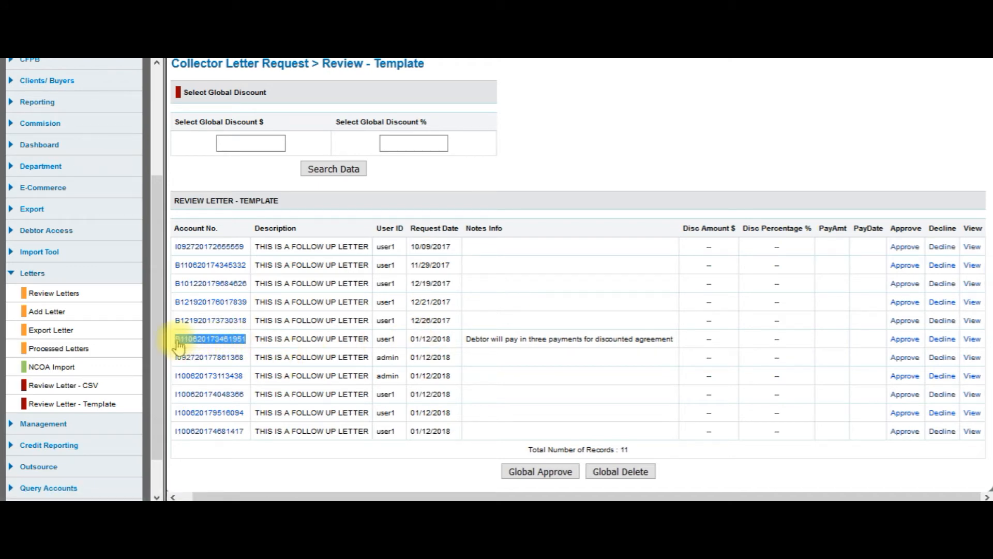
{"action": "left_click_drag", "start_coordinate": [158, 236], "coordinate": [143, 106]}
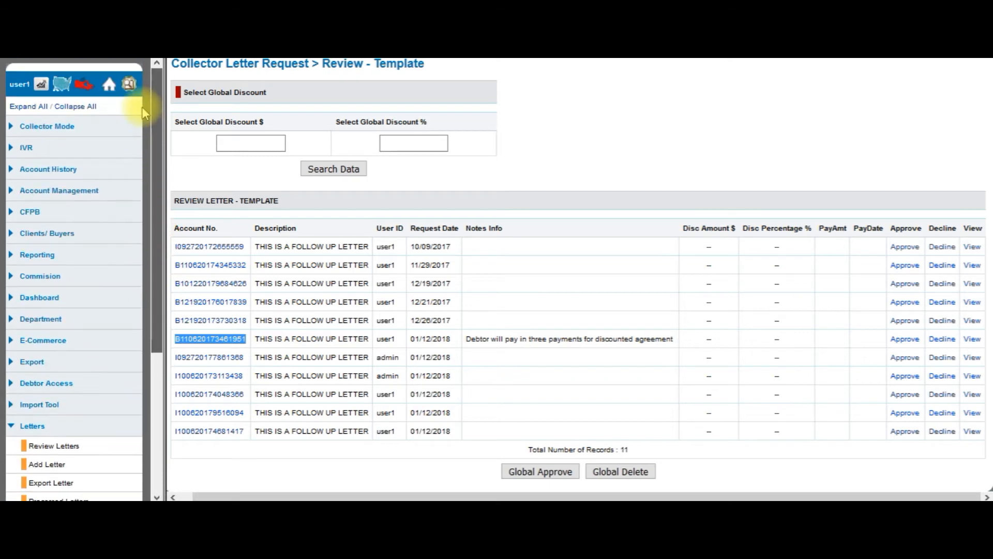
{"action": "left_click", "coordinate": [61, 128]}
{"action": "left_click", "coordinate": [64, 150]}
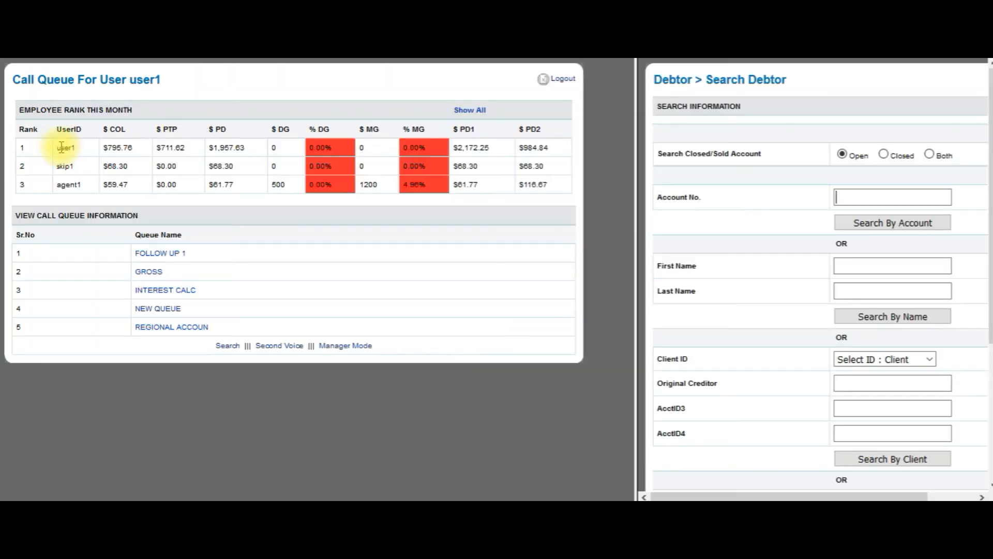
{"action": "key", "text": "ctrl+v"}
{"action": "left_click", "coordinate": [926, 223]}
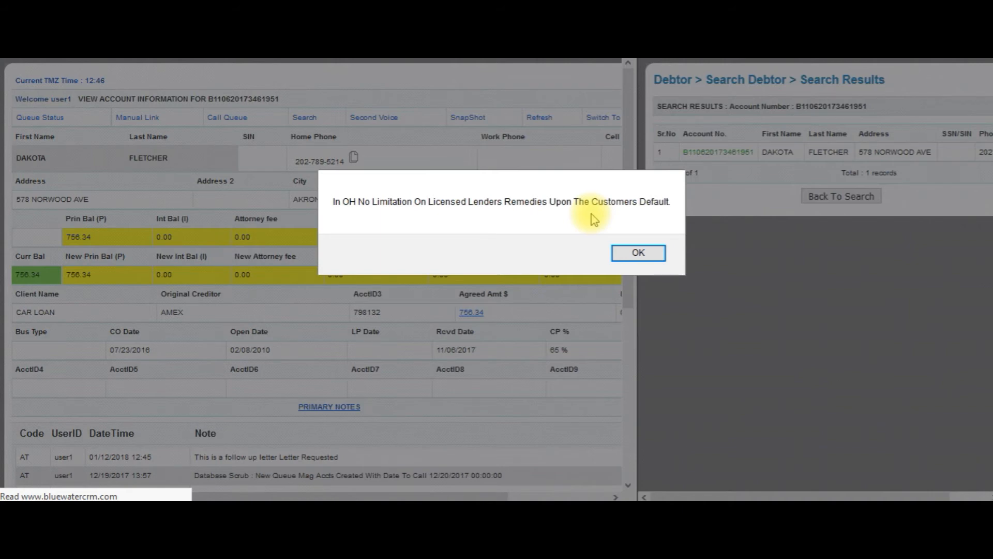
{"action": "left_click", "coordinate": [640, 253]}
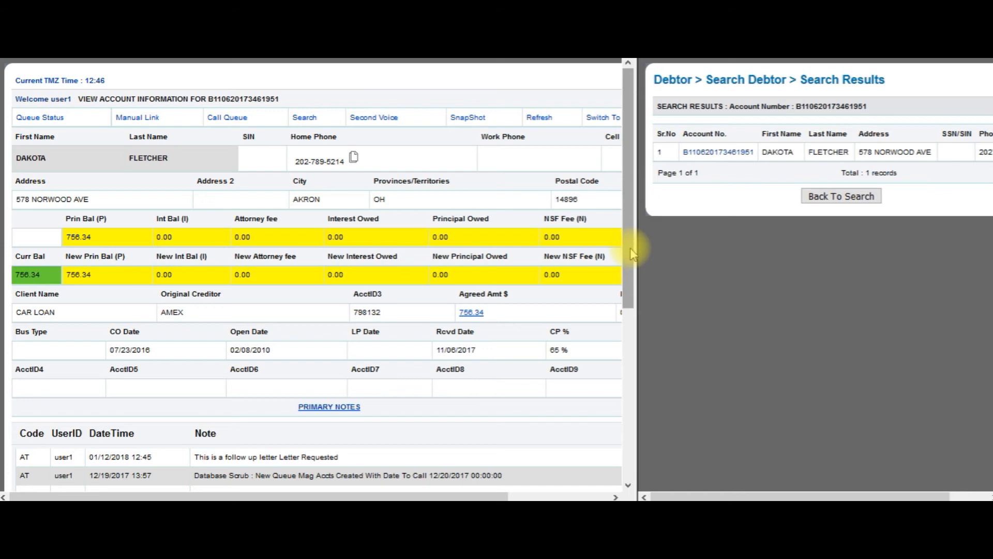
{"action": "left_click_drag", "start_coordinate": [631, 243], "coordinate": [627, 429]}
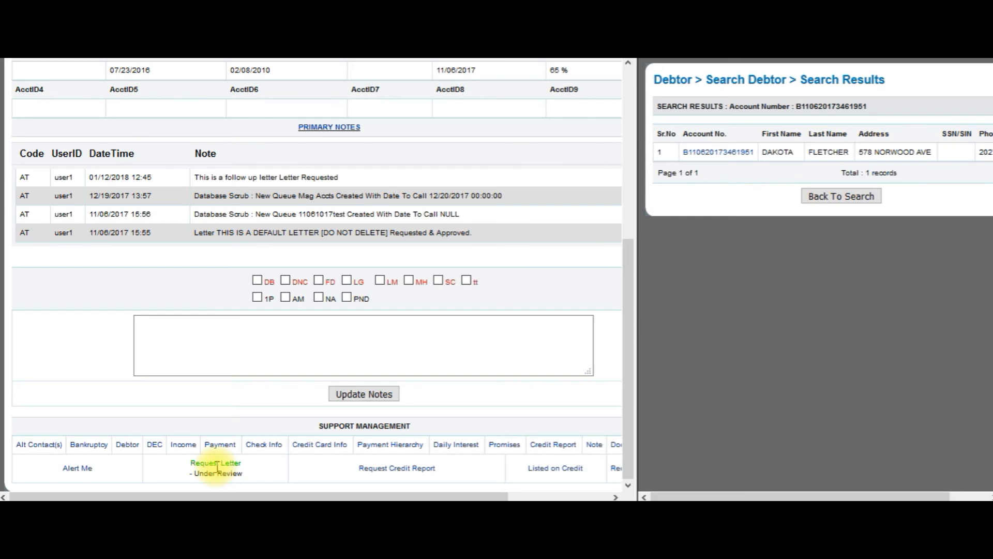
Leave Collector Mode for manager mode and reopen the Review Letter - Template list
{"action": "scroll", "coordinate": [222, 455], "scroll_direction": "up", "scroll_amount": 5}
{"action": "left_click", "coordinate": [599, 119]}
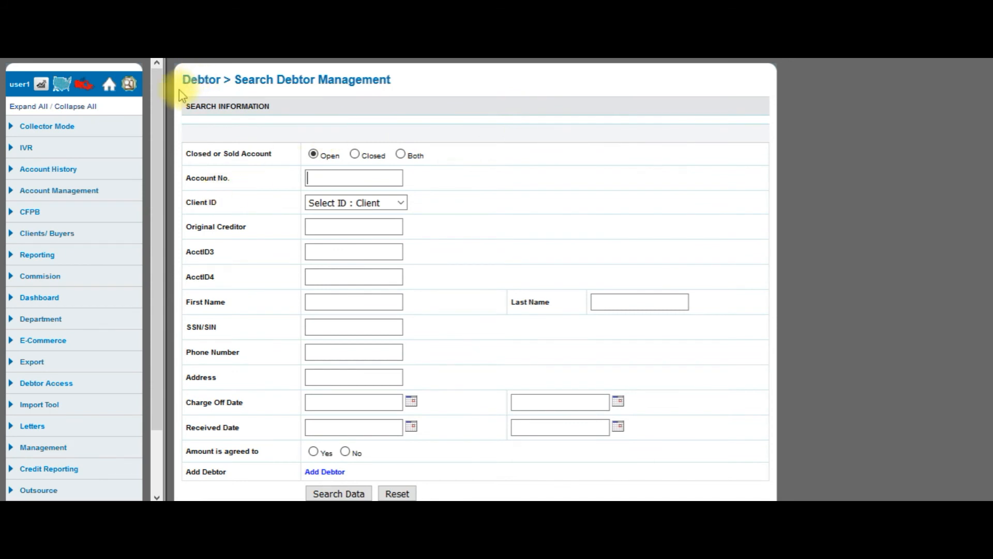
{"action": "scroll", "coordinate": [145, 114], "scroll_direction": "down", "scroll_amount": 3}
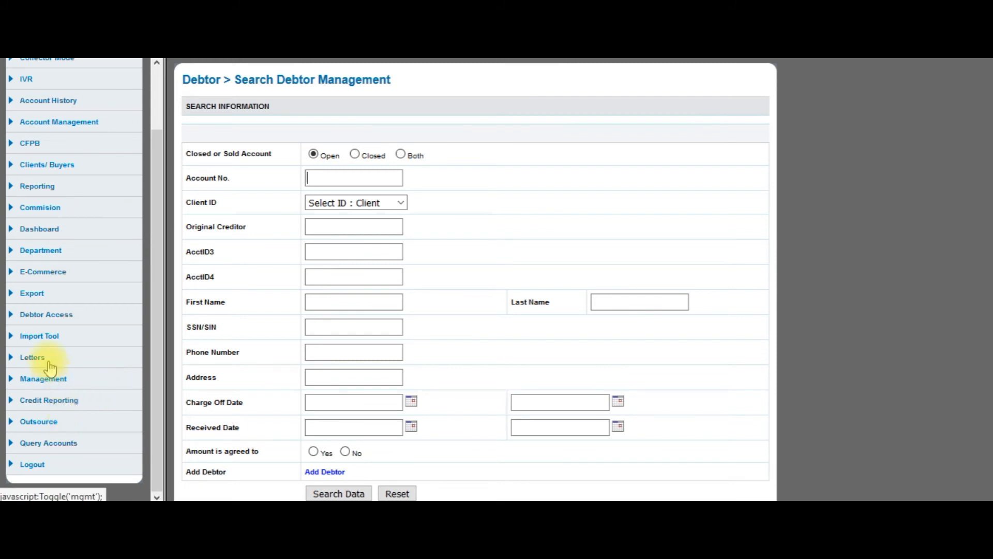
{"action": "left_click", "coordinate": [36, 357]}
{"action": "scroll", "coordinate": [42, 357], "scroll_direction": "down", "scroll_amount": 2}
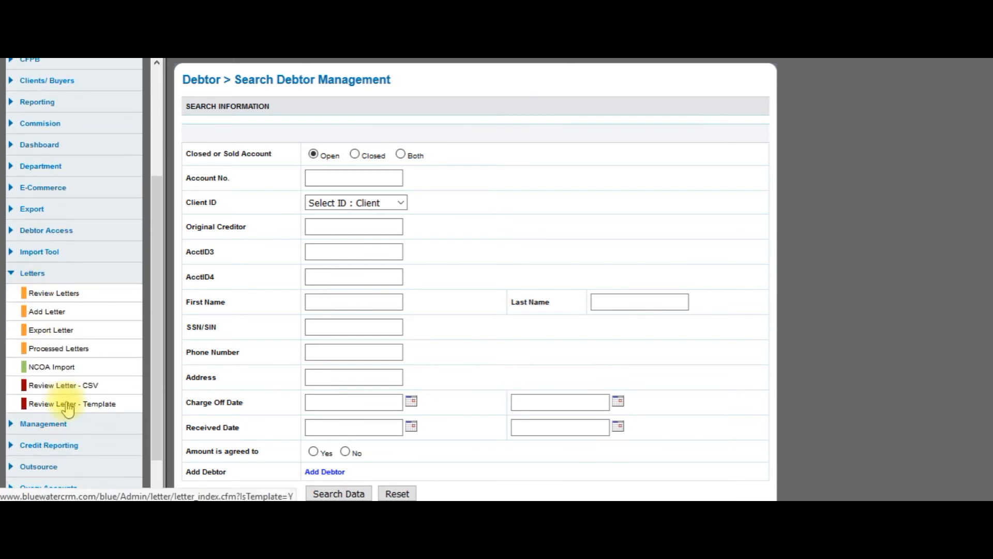
{"action": "left_click", "coordinate": [68, 408]}
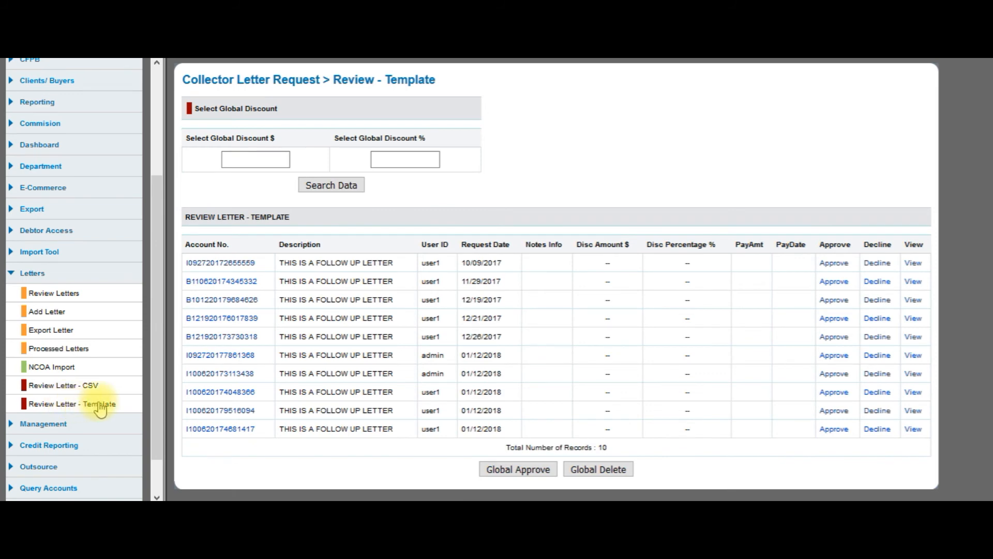
Copy the account number of the last listed letter request and approve that request
{"action": "left_click_drag", "start_coordinate": [266, 428], "coordinate": [188, 432]}
{"action": "key", "text": "ctrl+c"}
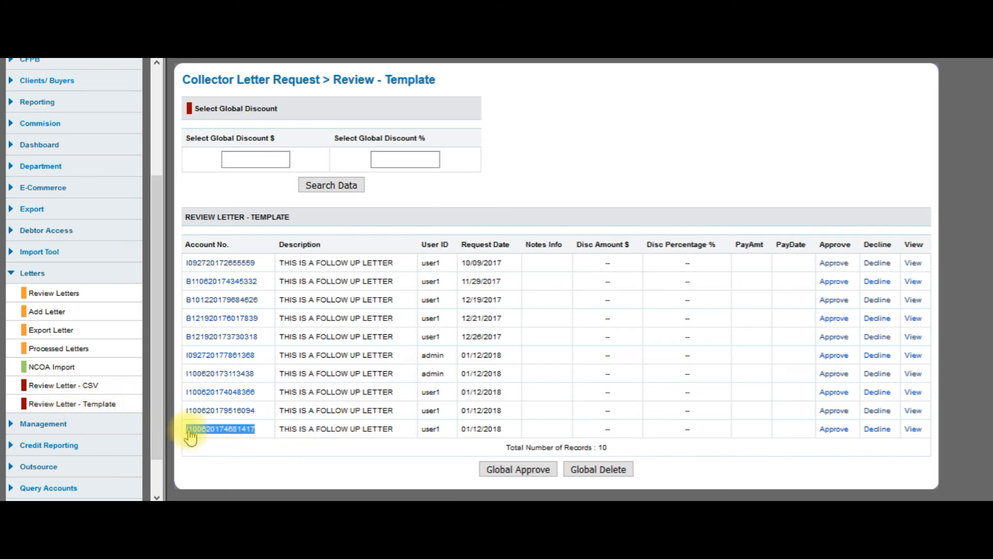
{"action": "left_click", "coordinate": [833, 429]}
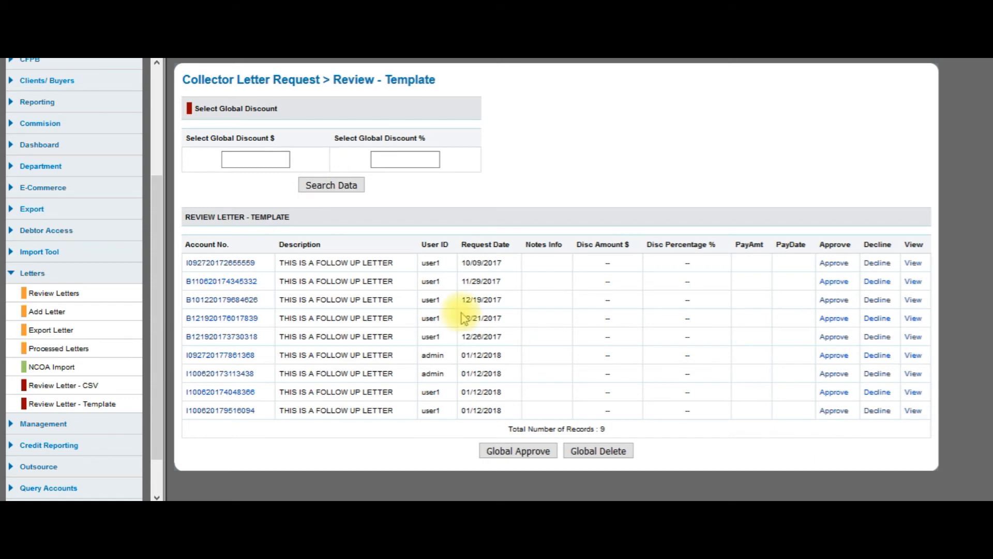
Open Export Letter and list the accounts awaiting export for Follow up - This is a follow up letter
{"action": "left_click", "coordinate": [62, 331]}
{"action": "left_click", "coordinate": [340, 146]}
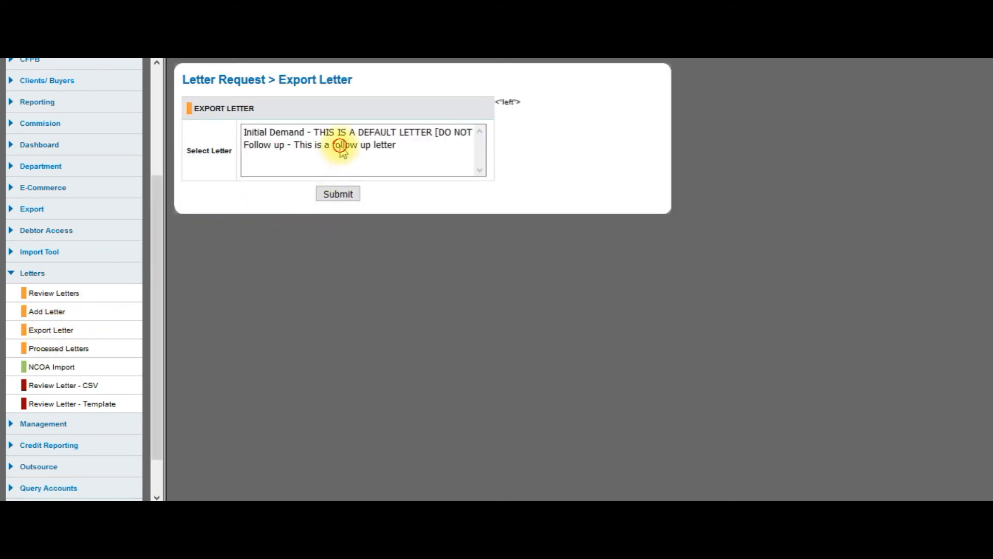
{"action": "left_click", "coordinate": [339, 195]}
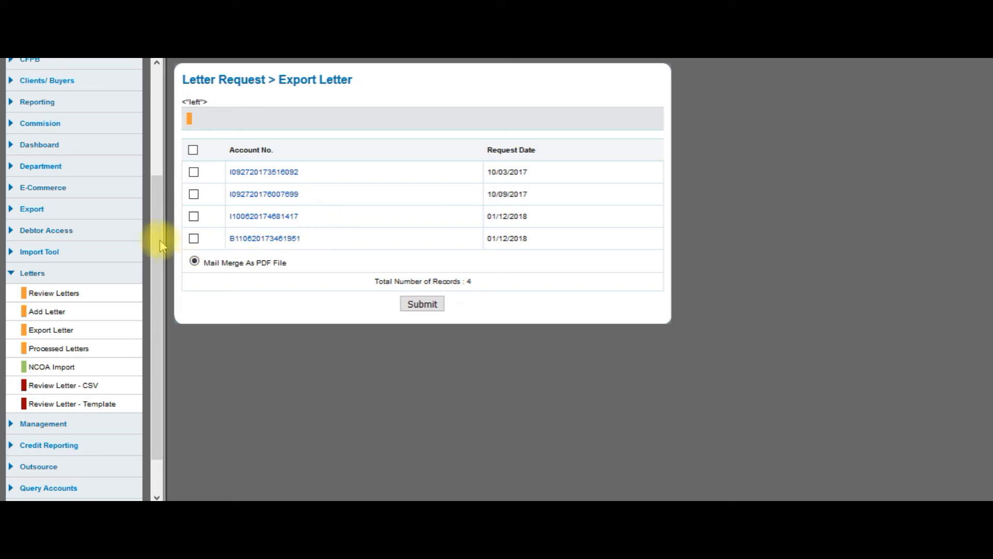
Open Collector Mode, look up the account using the copied account number, and check its Request Letter status and notes
{"action": "left_click_drag", "start_coordinate": [154, 235], "coordinate": [147, 125]}
{"action": "left_click", "coordinate": [65, 130]}
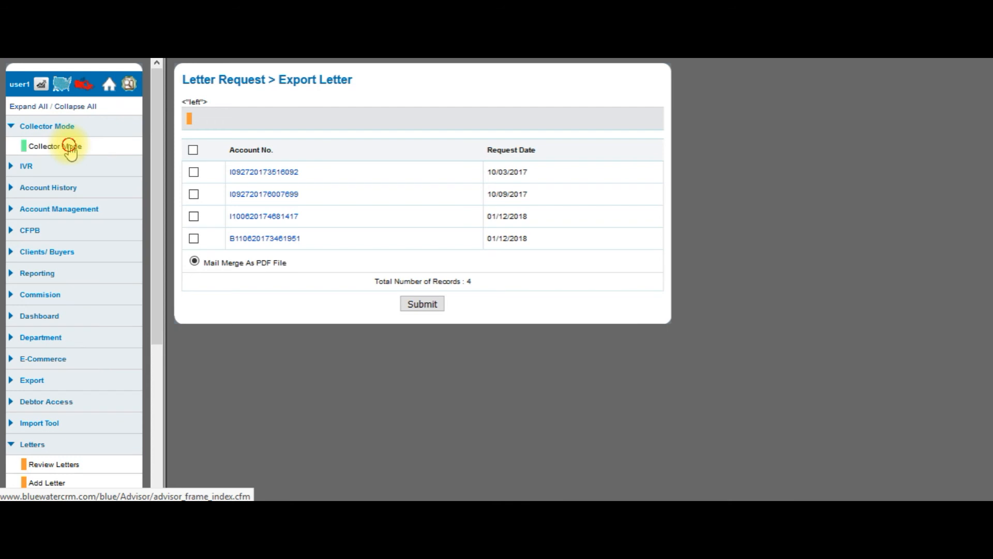
{"action": "left_click", "coordinate": [69, 146]}
{"action": "left_click", "coordinate": [930, 205]}
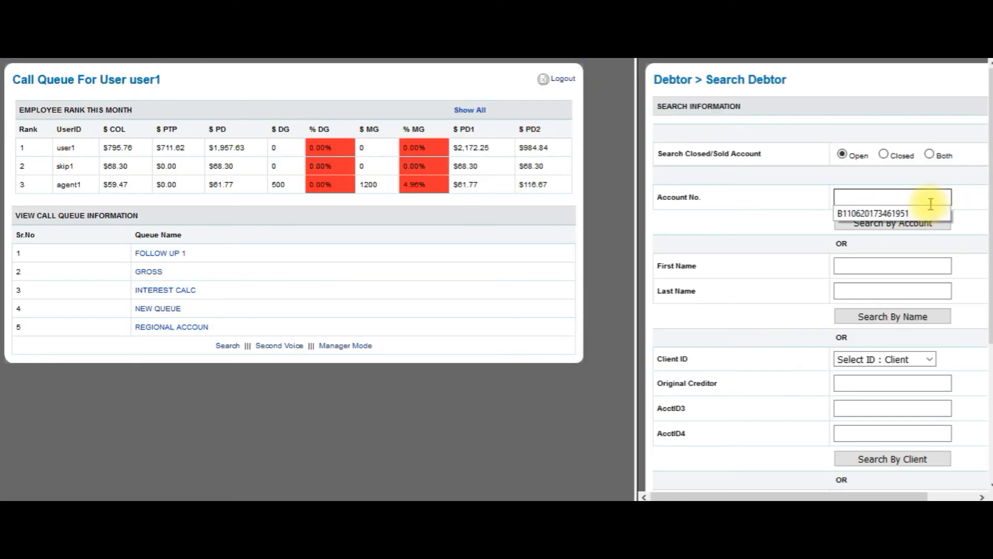
{"action": "key", "text": "ctrl+v"}
{"action": "left_click", "coordinate": [693, 170]}
{"action": "left_click", "coordinate": [865, 222]}
{"action": "left_click", "coordinate": [713, 153]}
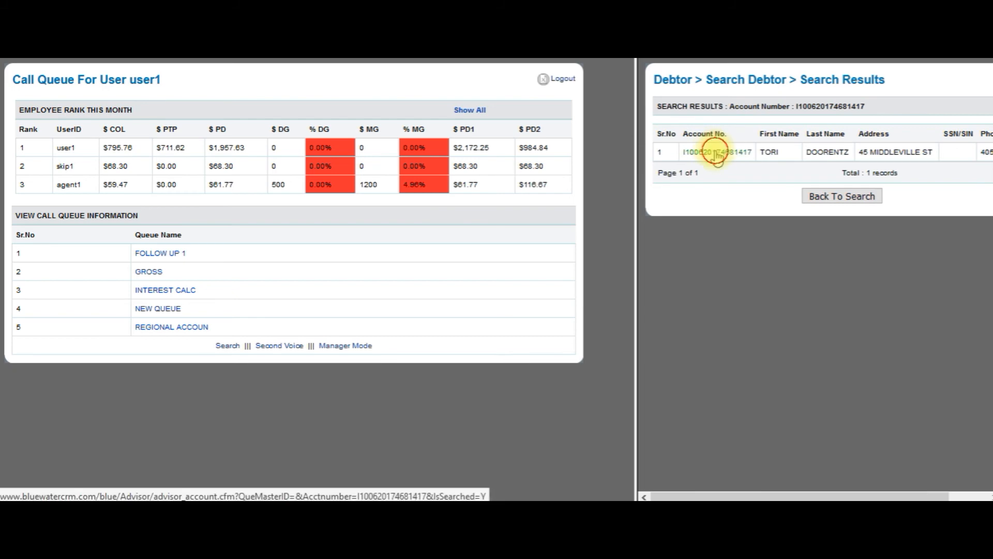
{"action": "scroll", "coordinate": [491, 215], "scroll_direction": "down", "scroll_amount": 5}
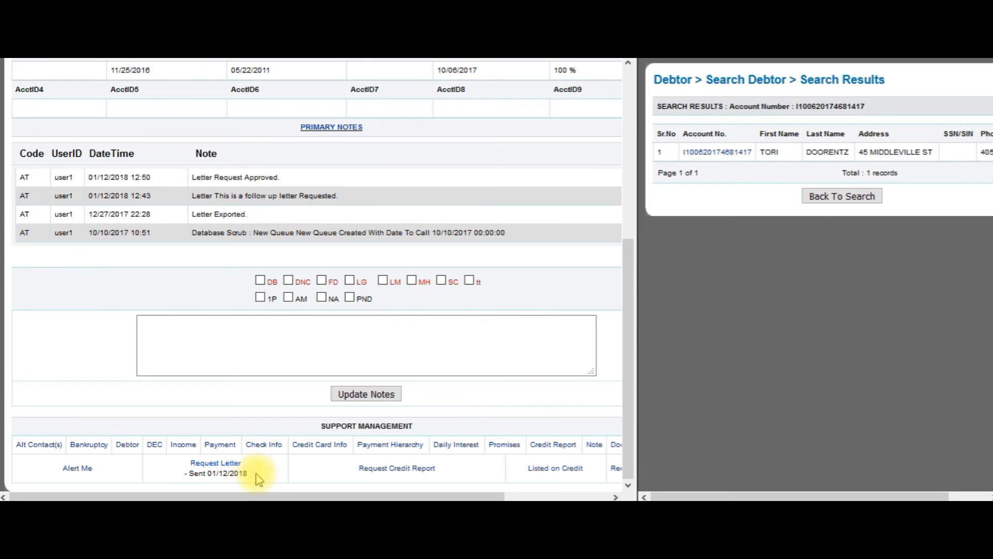
Try to request another "Follow up : This is a follow up letter" for the opened account and dismiss the alert
{"action": "left_click", "coordinate": [233, 473]}
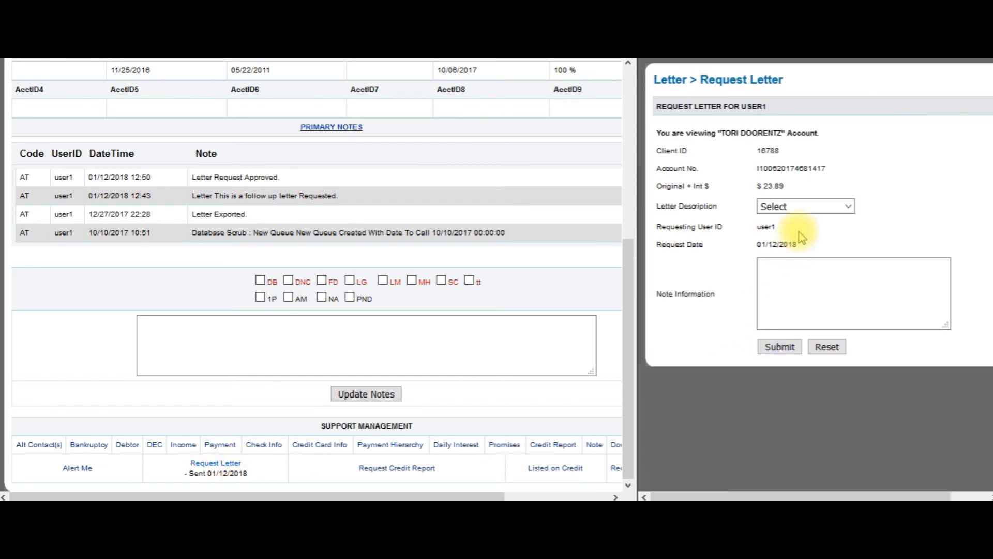
{"action": "left_click", "coordinate": [806, 208]}
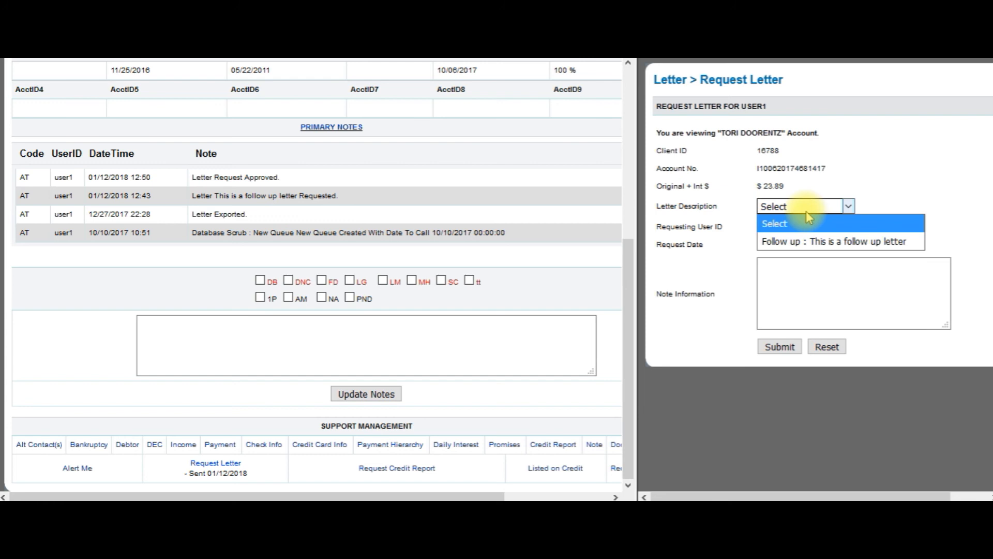
{"action": "left_click", "coordinate": [871, 247]}
{"action": "left_click", "coordinate": [787, 348]}
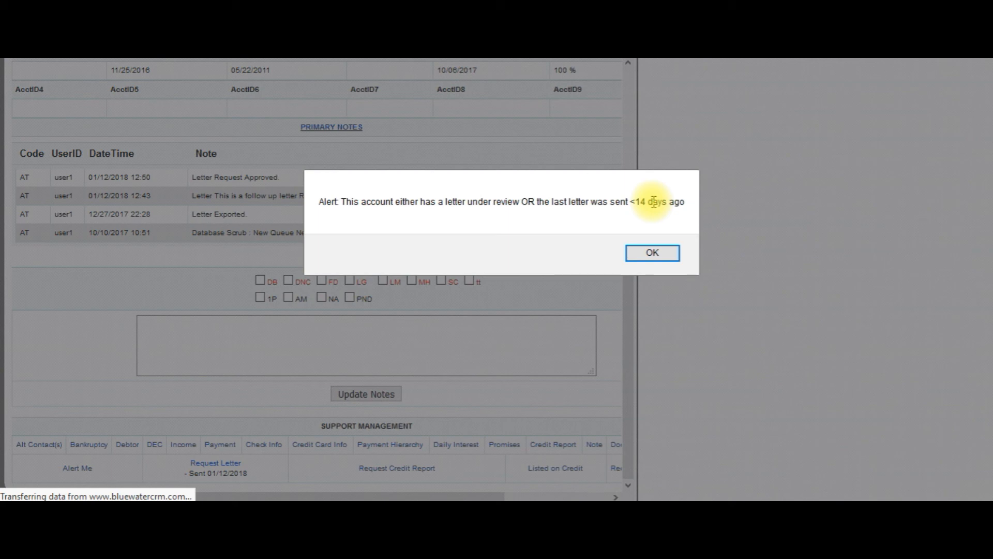
{"action": "left_click", "coordinate": [652, 252]}
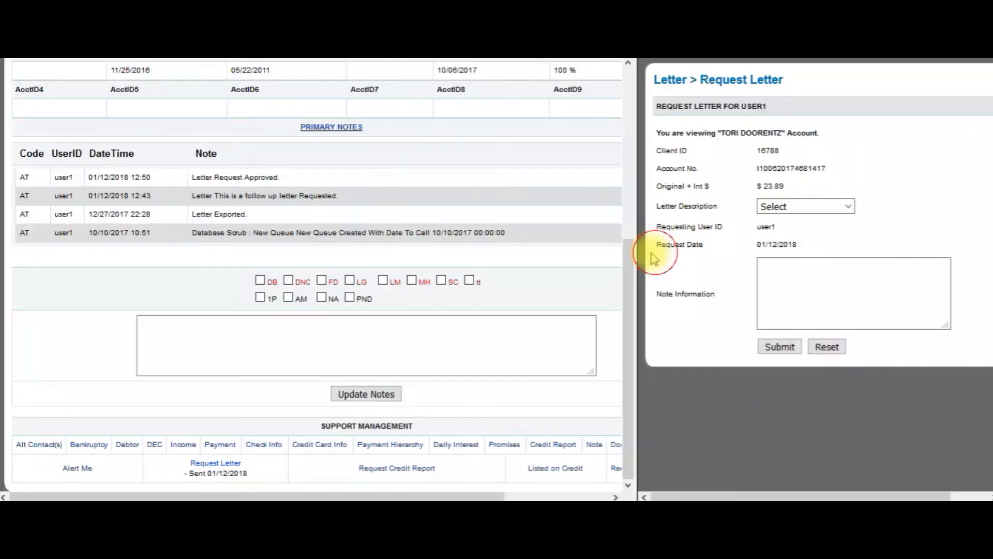
Leave the account view in Collector Mode and switch back to manager mode
{"action": "left_click", "coordinate": [629, 263]}
{"action": "left_click_drag", "start_coordinate": [628, 264], "coordinate": [627, 73]}
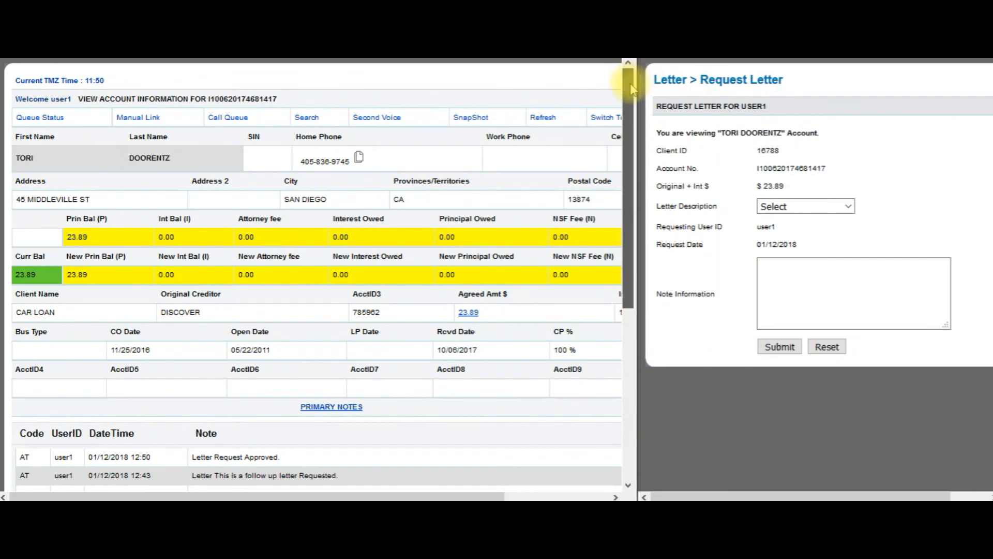
{"action": "left_click", "coordinate": [604, 118]}
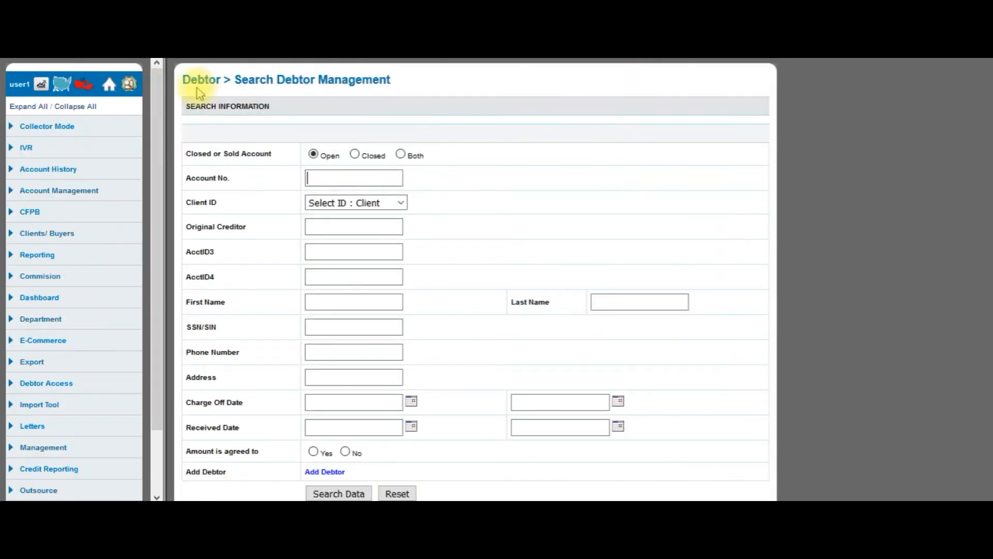